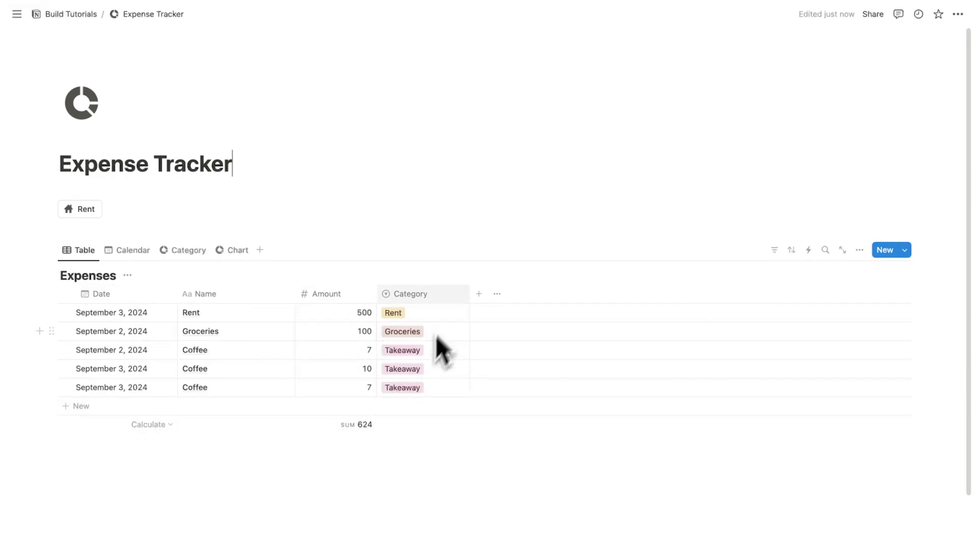
Review the Expenses database in its Calendar, Category and Chart views and return to the Table view.
left_click(130, 249)
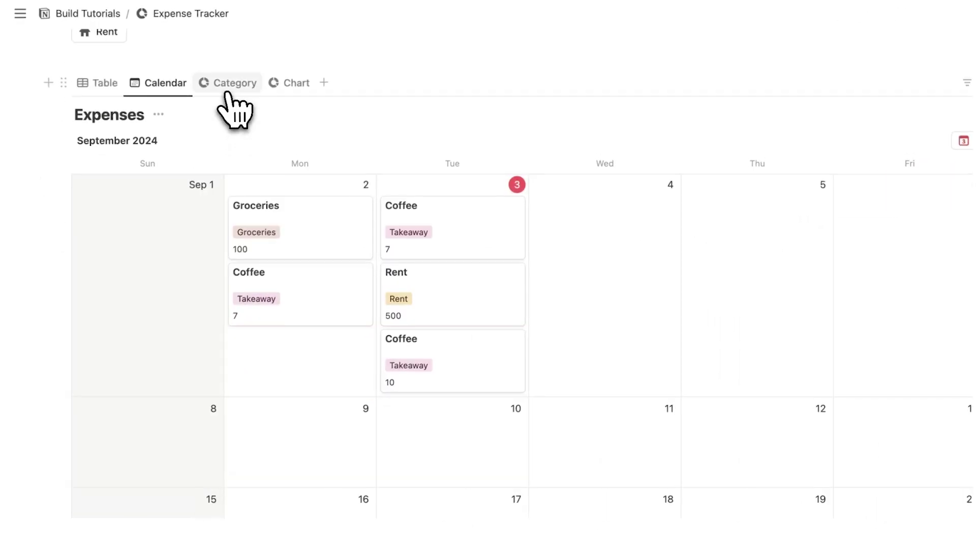
left_click(227, 92)
scroll(328, 257, "down", 4)
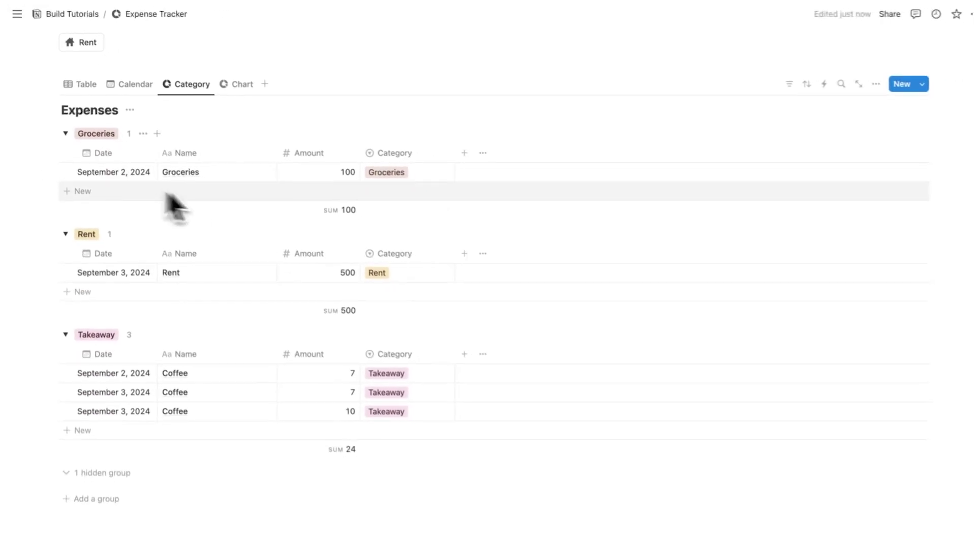
scroll(204, 331, "down", 1)
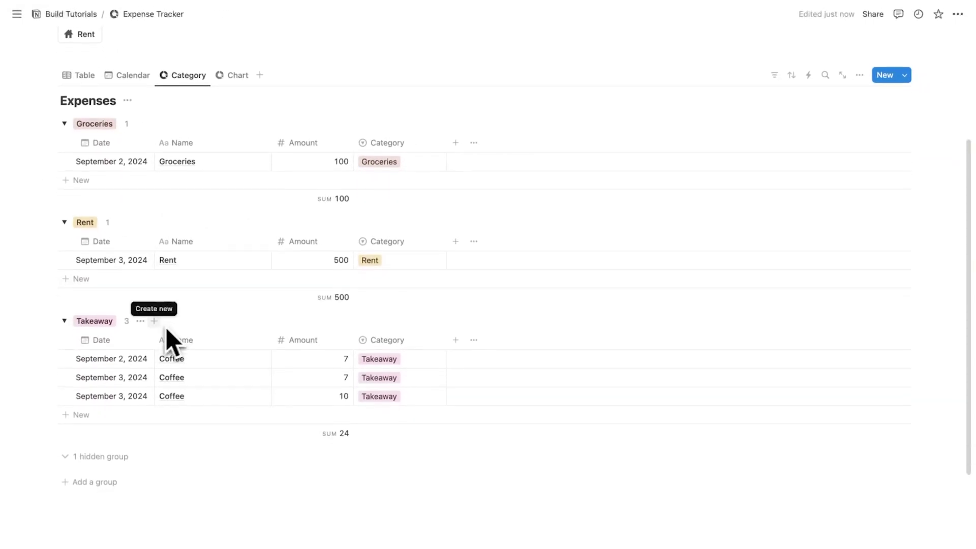
left_click(231, 73)
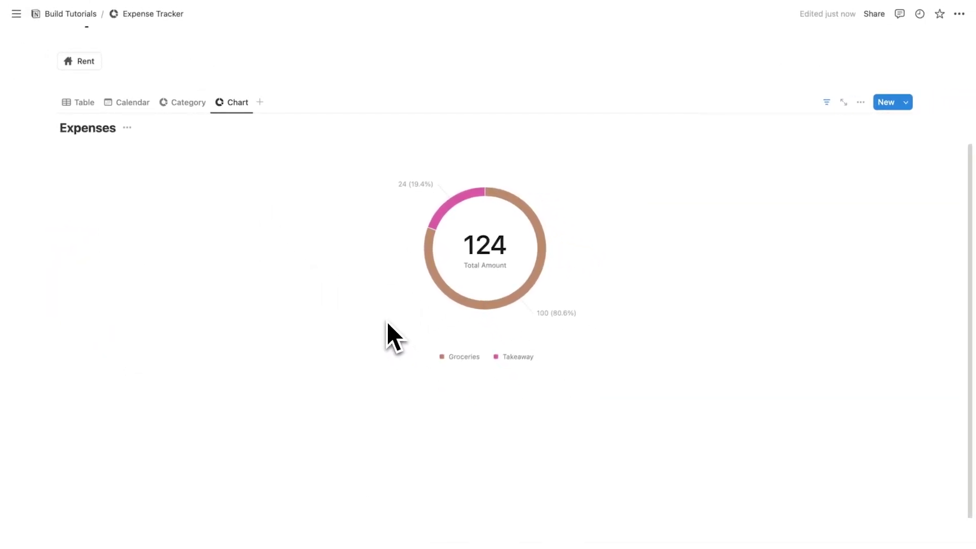
scroll(387, 323, "up", 2)
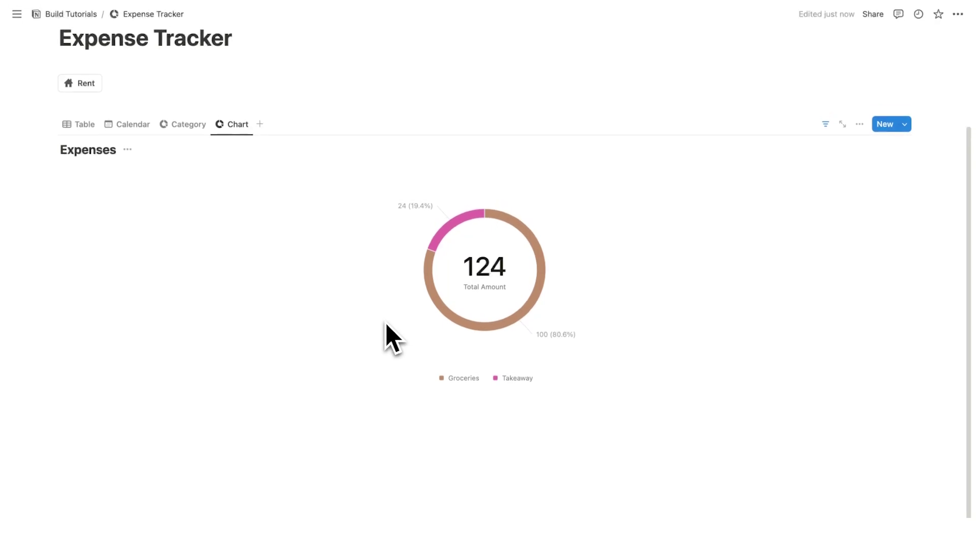
left_click(94, 125)
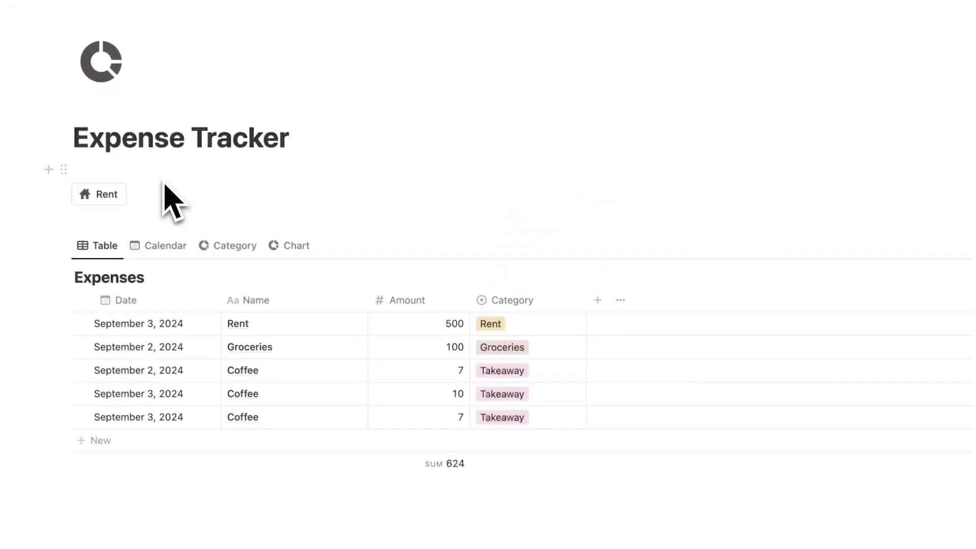
Add a rent expense with the Rent shortcut above the table and open the options for new entries.
left_click(108, 202)
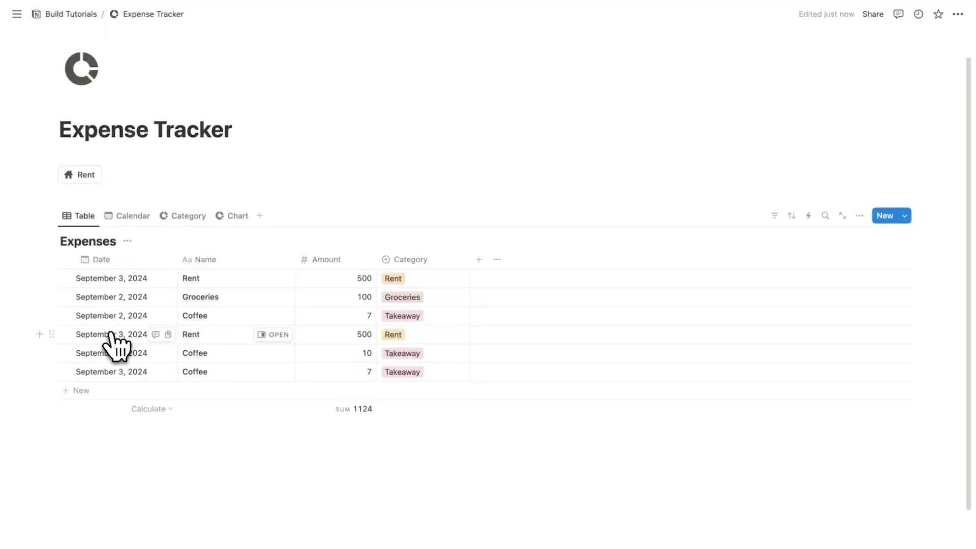
left_click(904, 216)
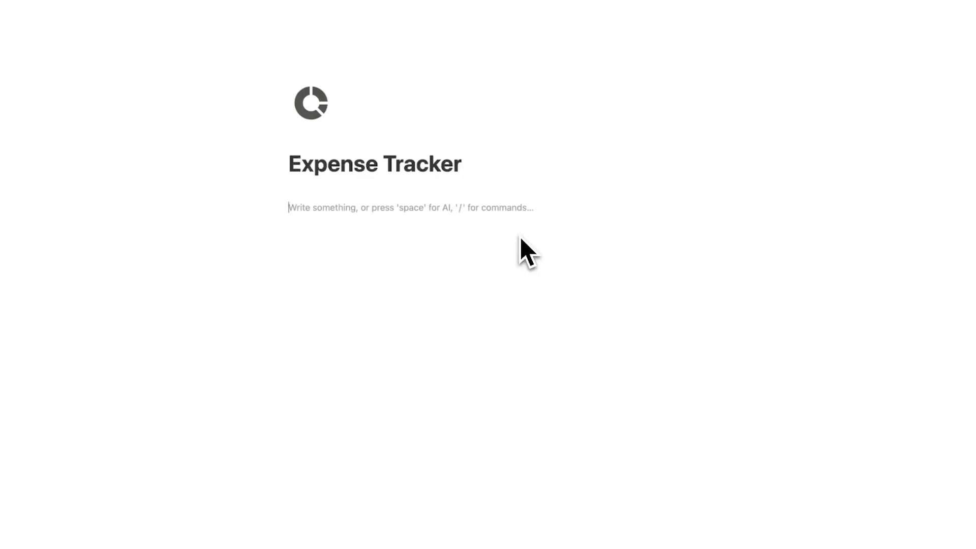
Insert a table view with a new blank database on the Expense Tracker page and title it Expenses.
type("/data")
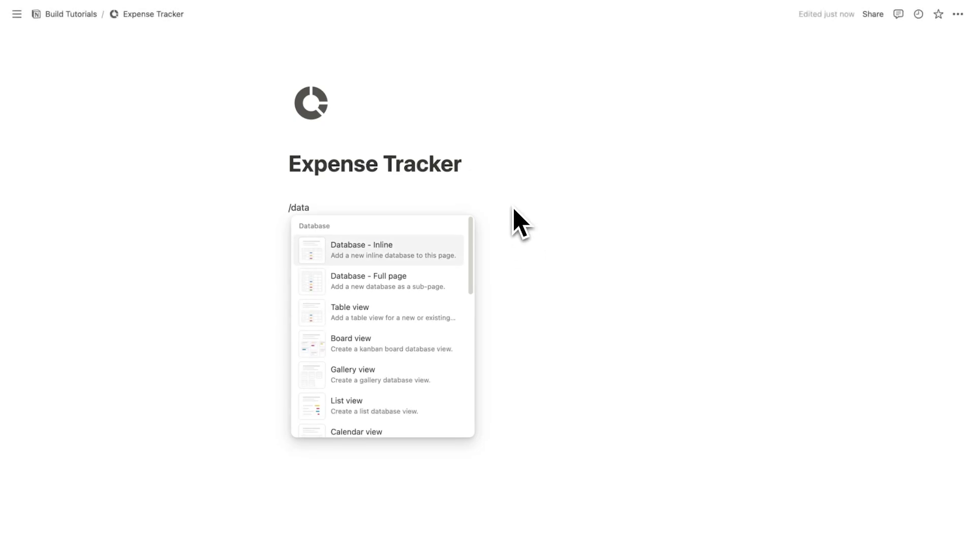
left_click(409, 307)
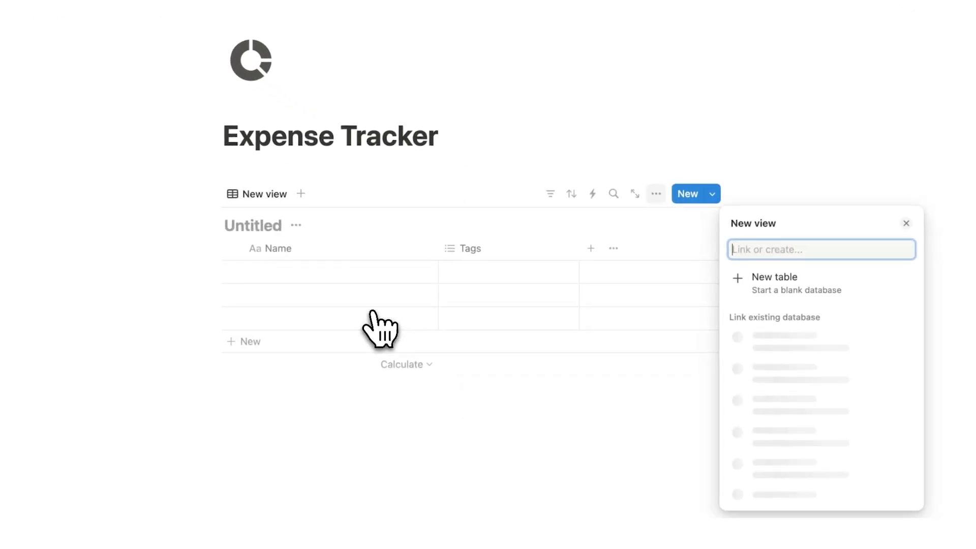
left_click(759, 280)
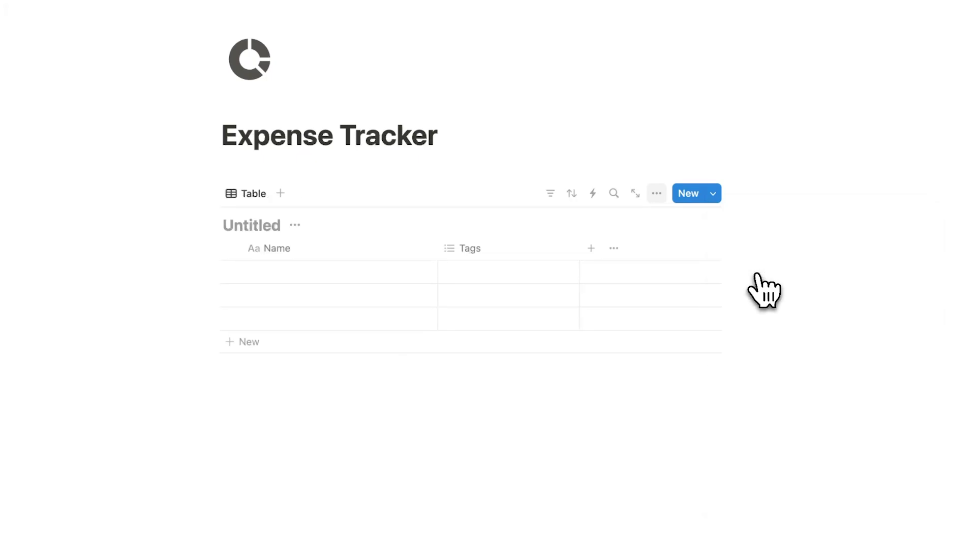
left_click(267, 229)
type("Expenses")
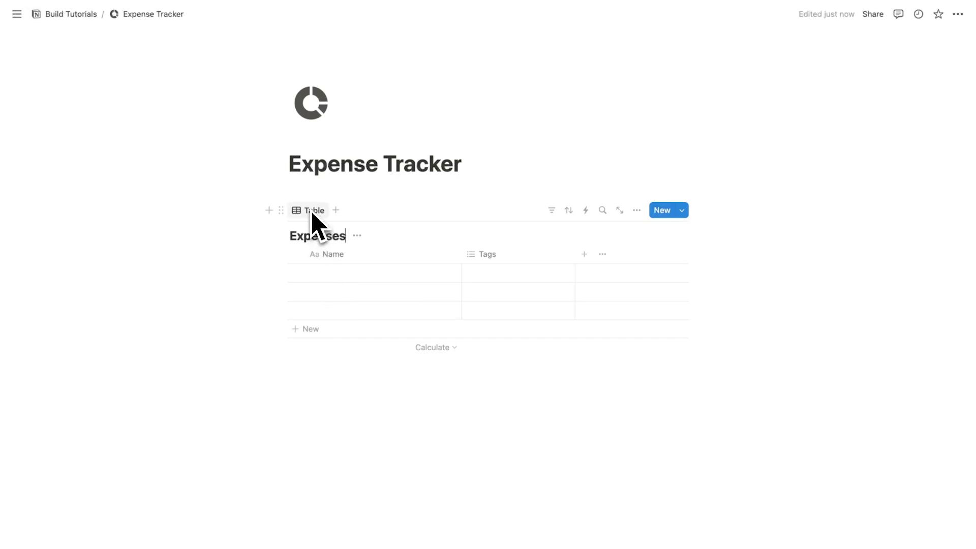
Name the three rows of the Expenses table Rent, Groceries and Coffee.
left_click(347, 277)
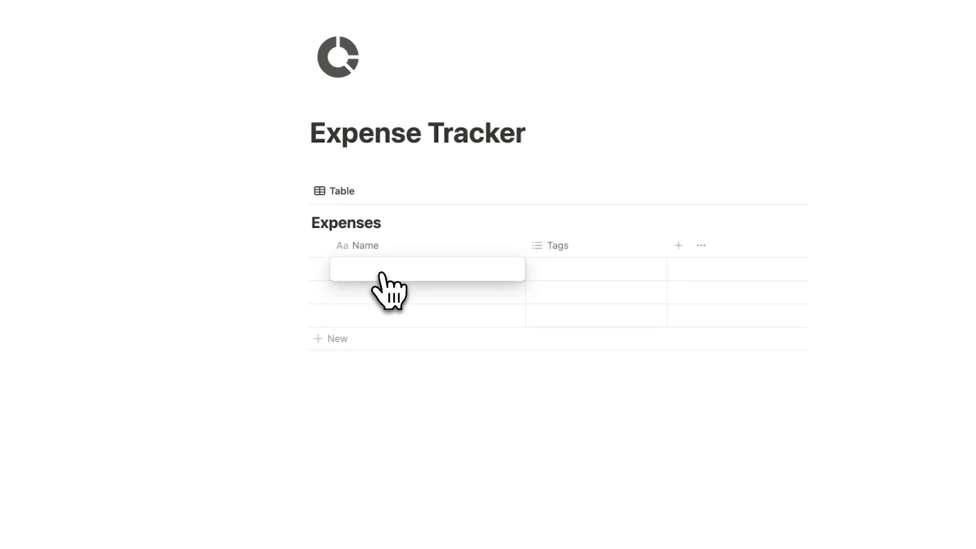
type("Rent")
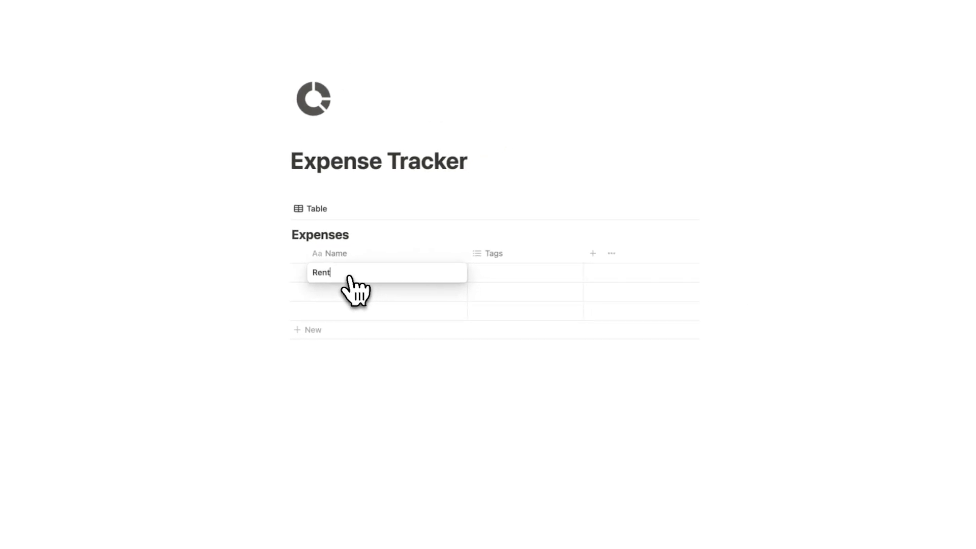
key("Return")
type("Groceryies")
key("Return")
type("Coff")
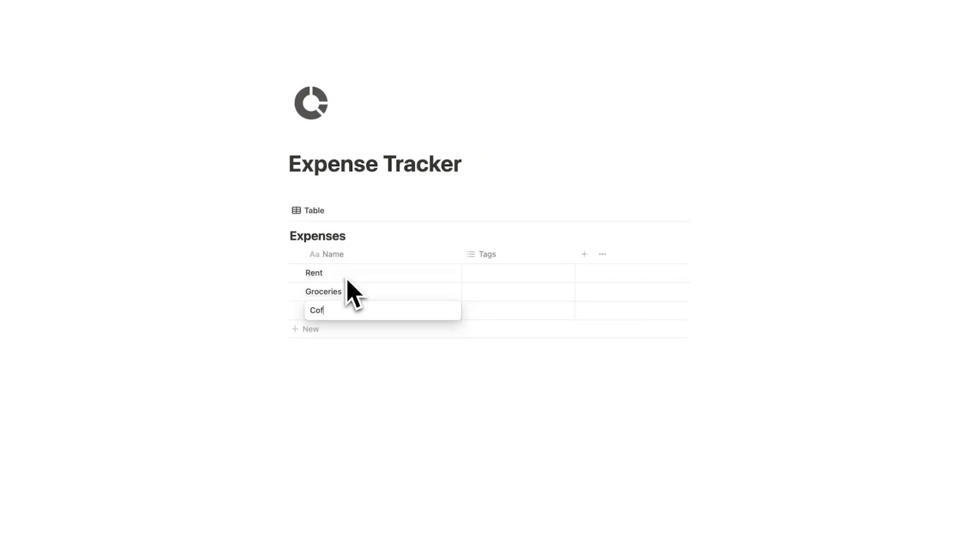
type("ee")
left_click(376, 337)
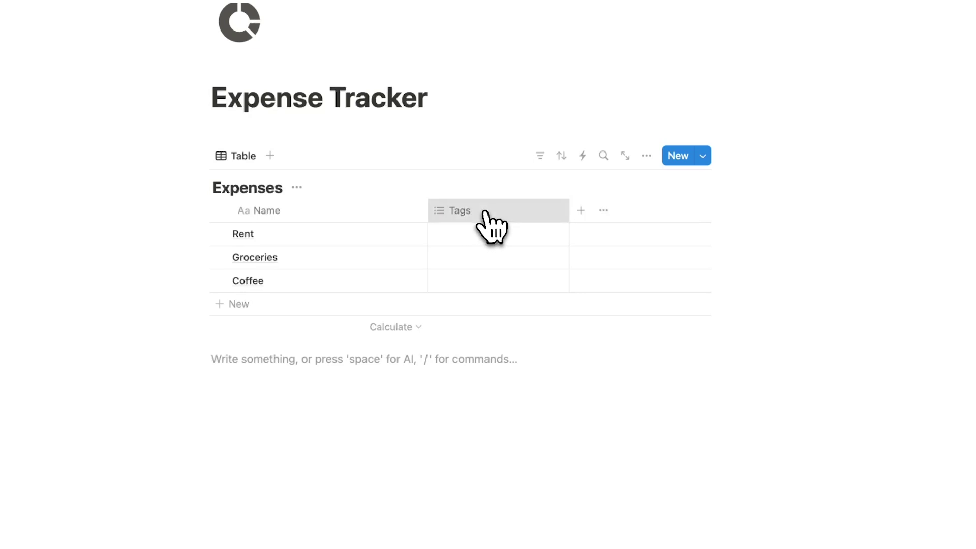
Delete the Tags property from the Expenses table.
left_click(483, 212)
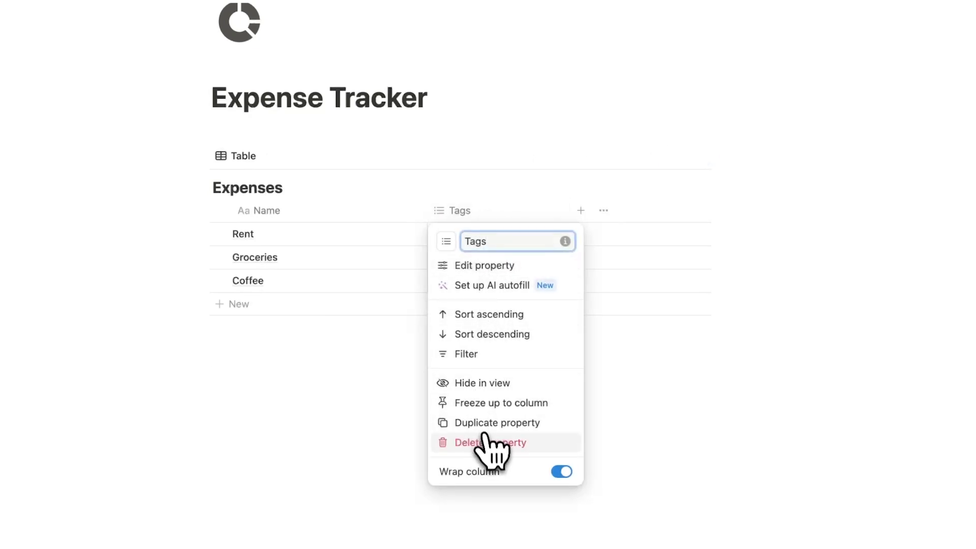
left_click(490, 444)
left_click(496, 249)
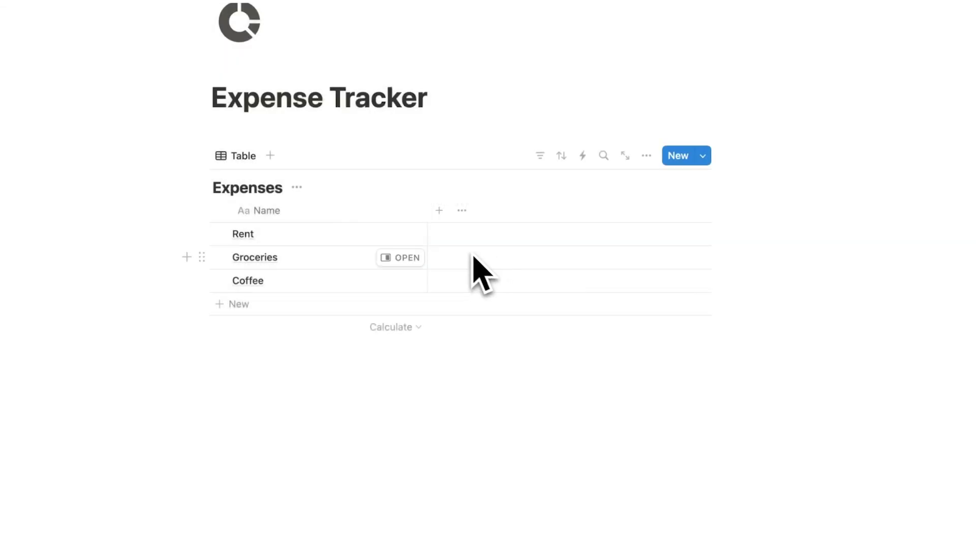
Add a Select property named Category to the Expenses table.
left_click(441, 212)
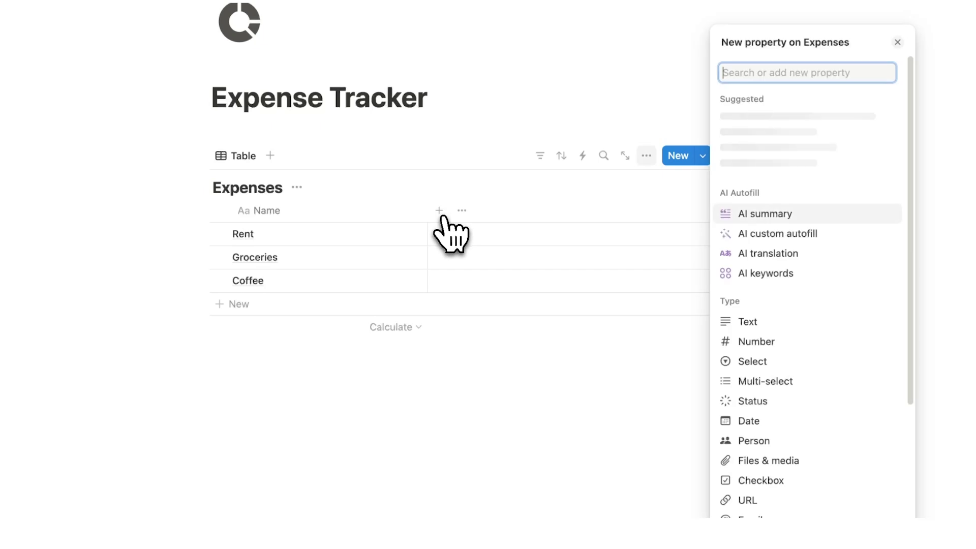
scroll(727, 257, "down", 2)
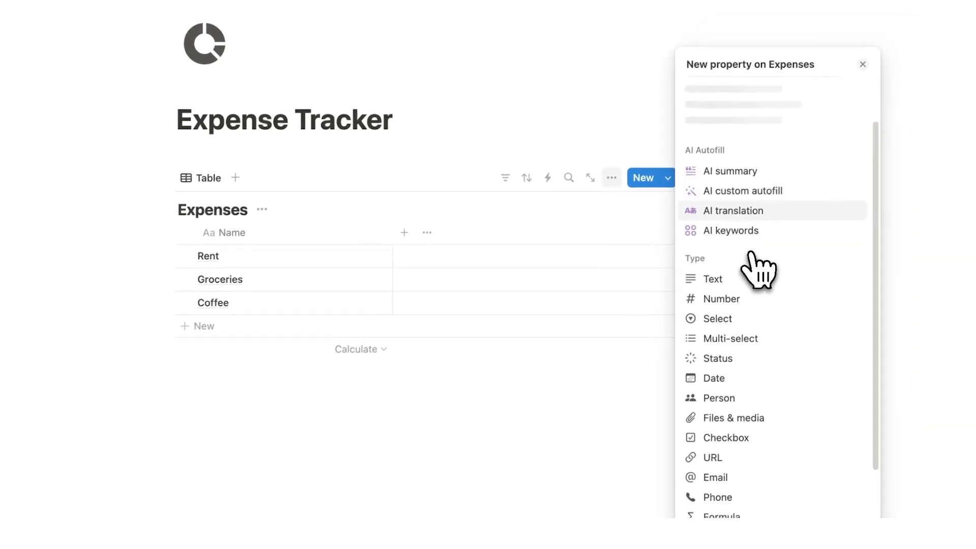
left_click(736, 319)
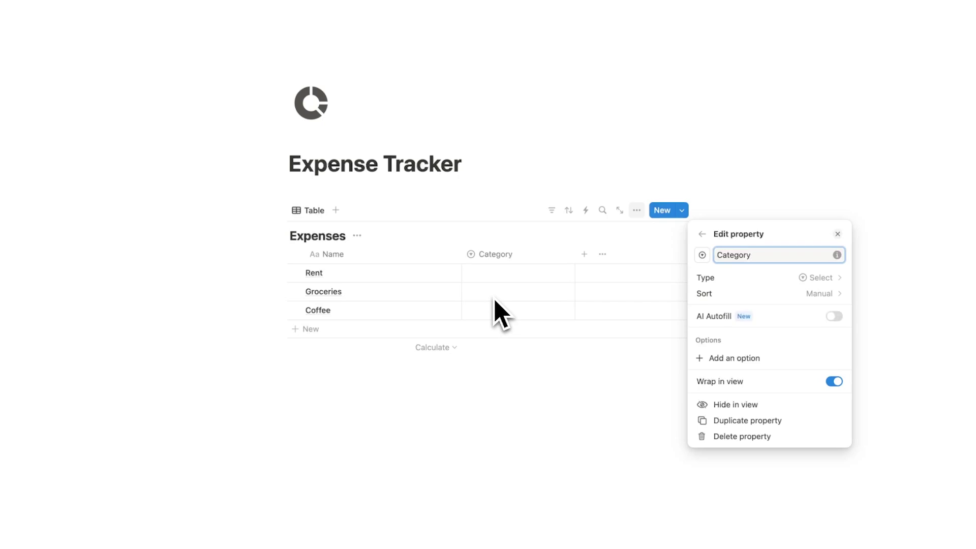
left_click(496, 310)
Create category options and assign Rent to the Rent row, Groceries to Groceries and Takeaway to Coffee.
left_click(527, 249)
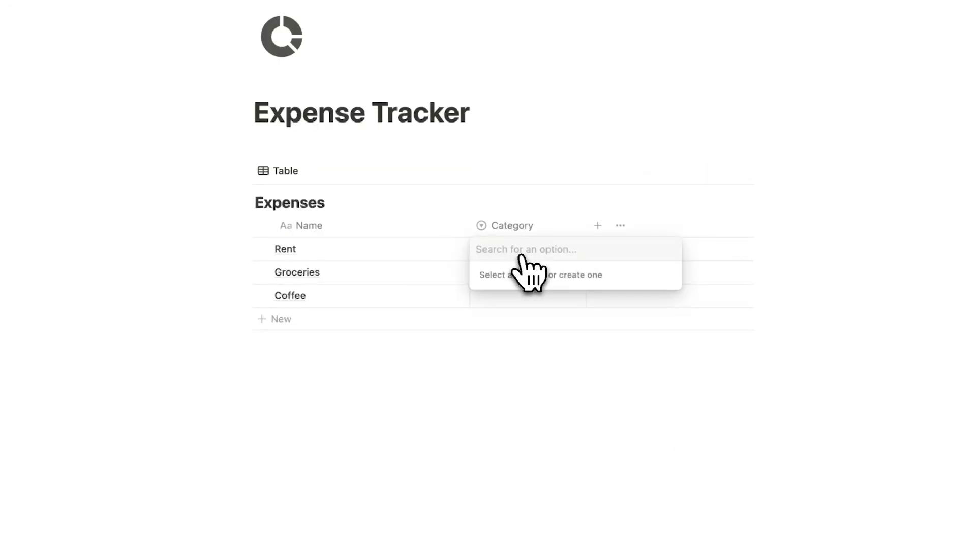
type("Rent")
key("Return")
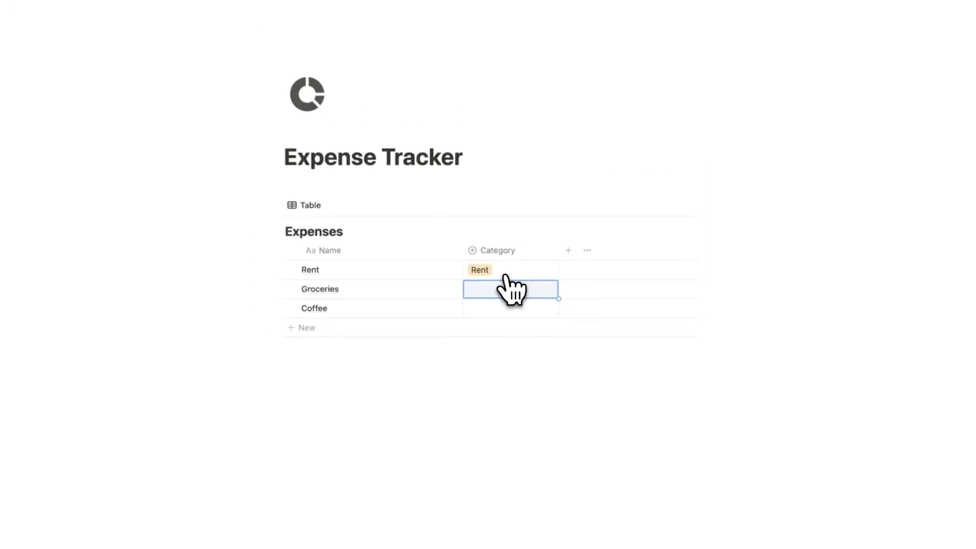
left_click(527, 275)
type("Gr")
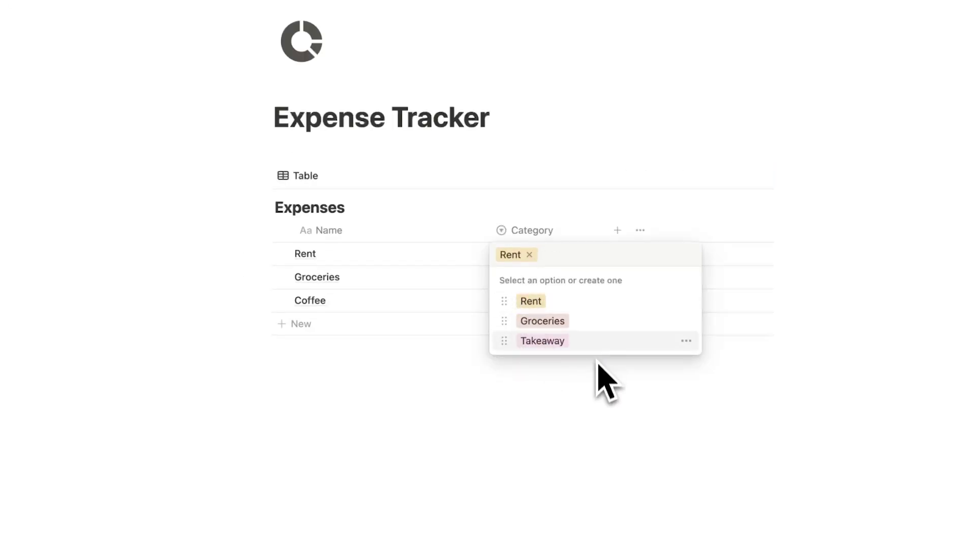
left_click(601, 390)
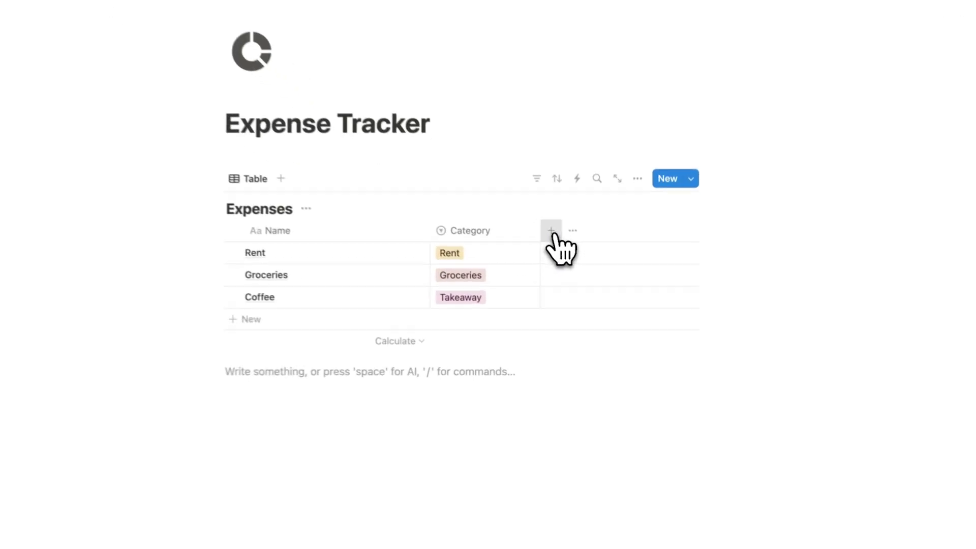
Add a Number property named Amount before Category and a Date property after Category.
left_click(552, 231)
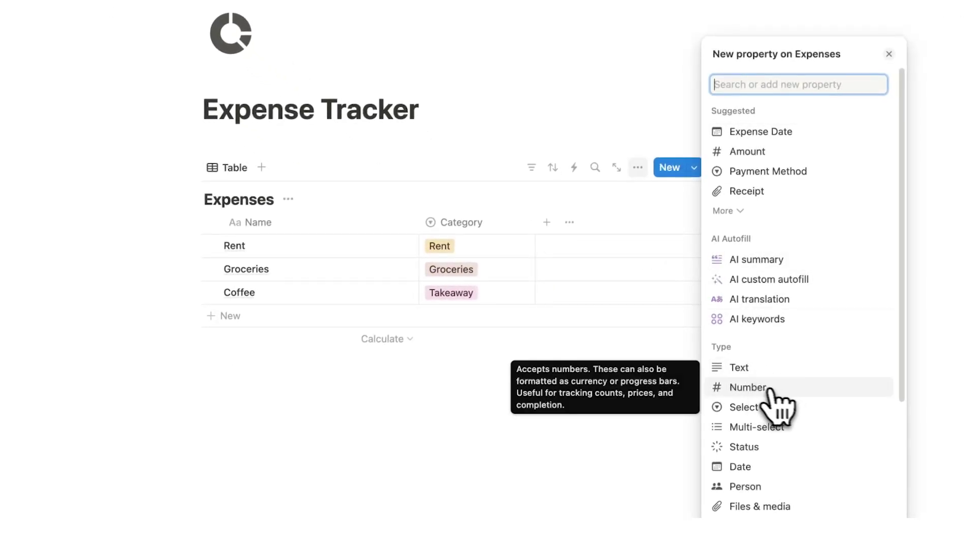
left_click(786, 391)
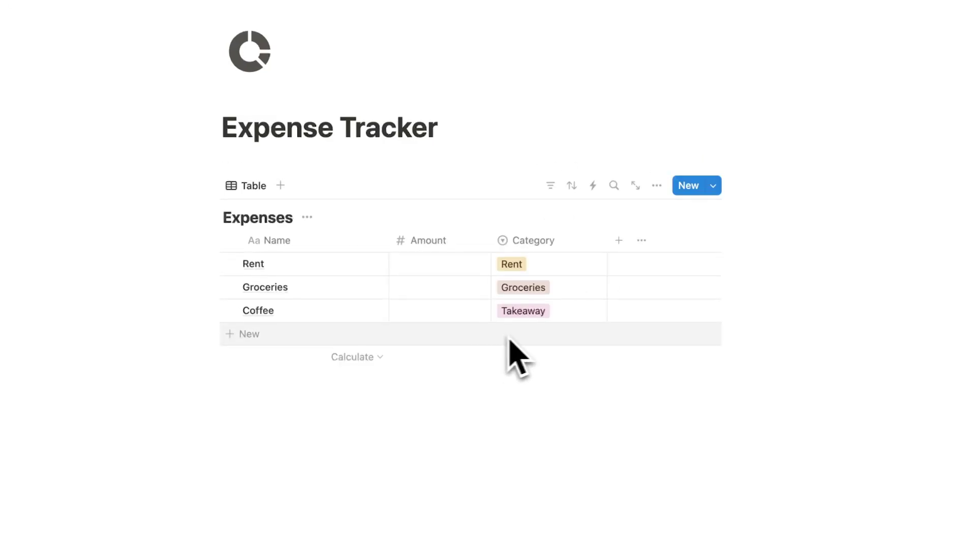
left_click(619, 241)
scroll(821, 325, "down", 3)
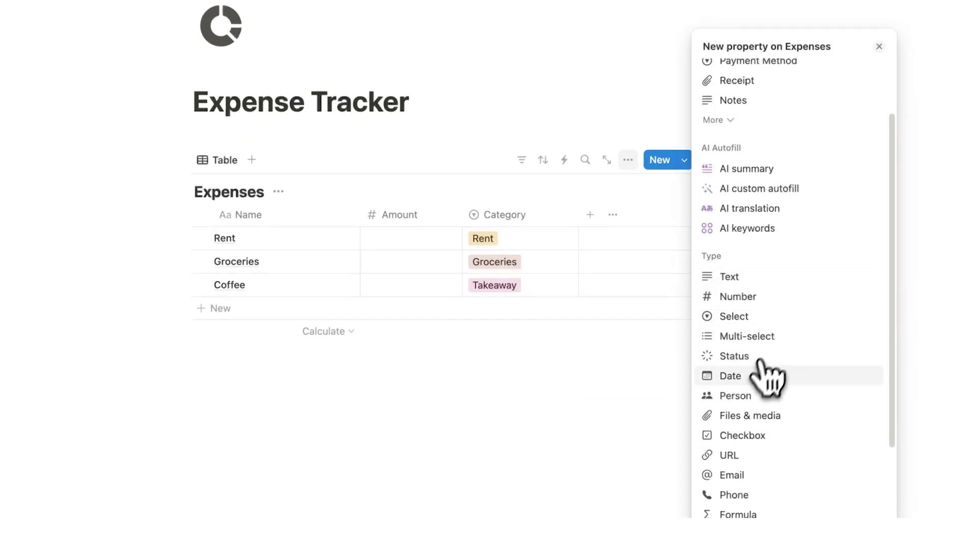
left_click(781, 403)
left_click(665, 305)
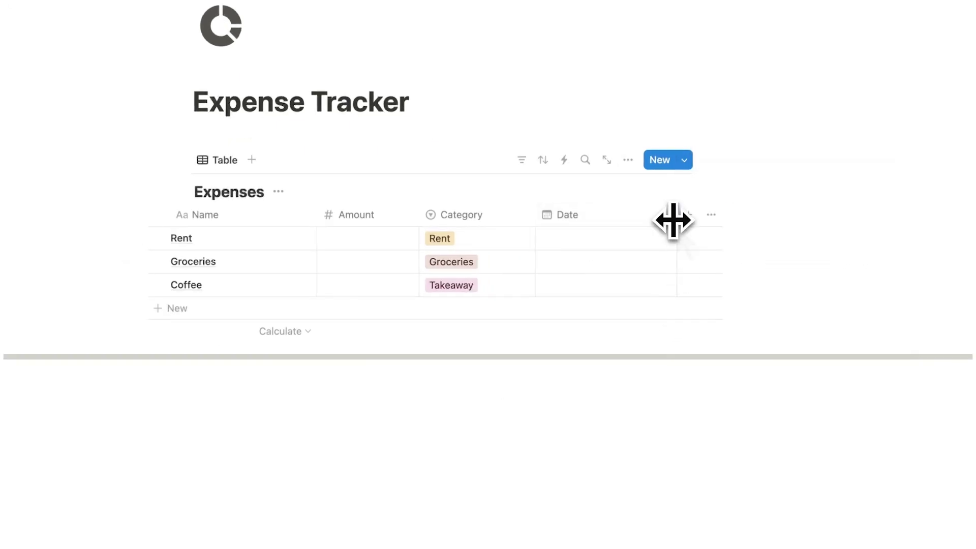
Move the Date column in front of Name and set the page to full width.
left_click_drag(613, 222, 195, 224)
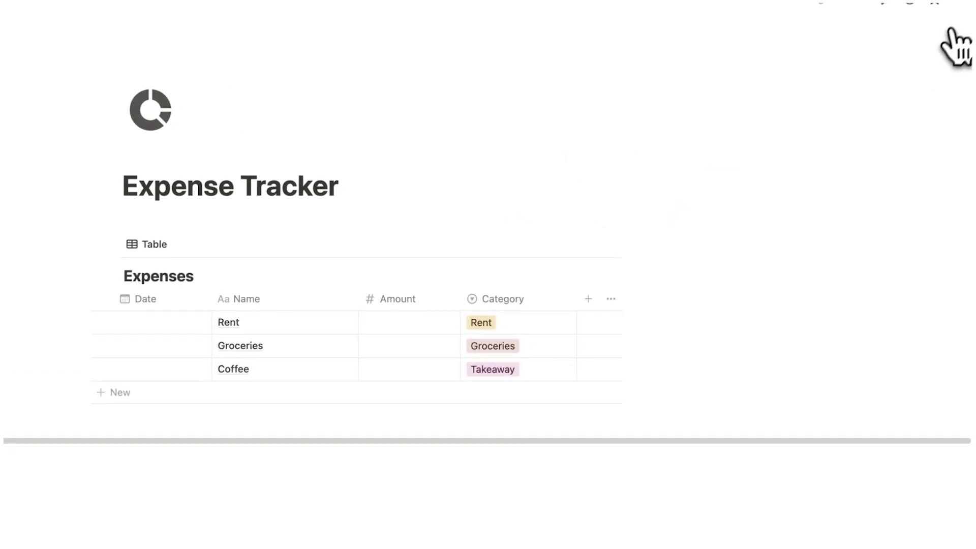
left_click(954, 11)
left_click(935, 103)
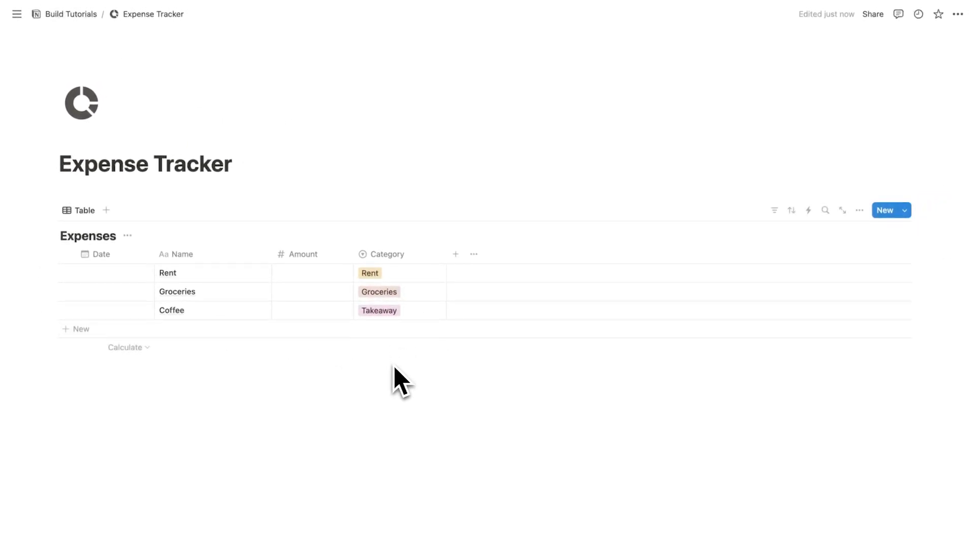
Set the dates to September 3, 2024 for Rent and Coffee and September 2, 2024 for Groceries.
left_click(133, 277)
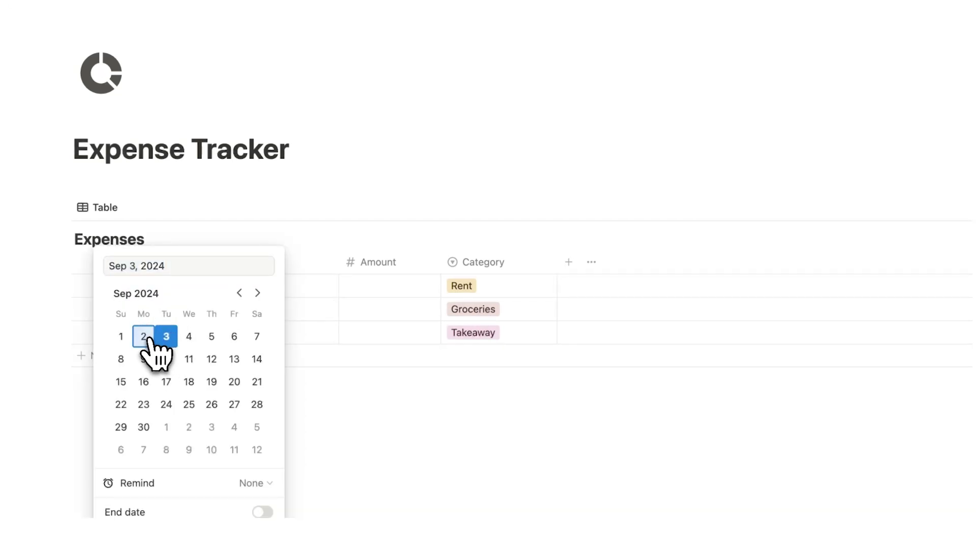
left_click(144, 337)
key("Escape")
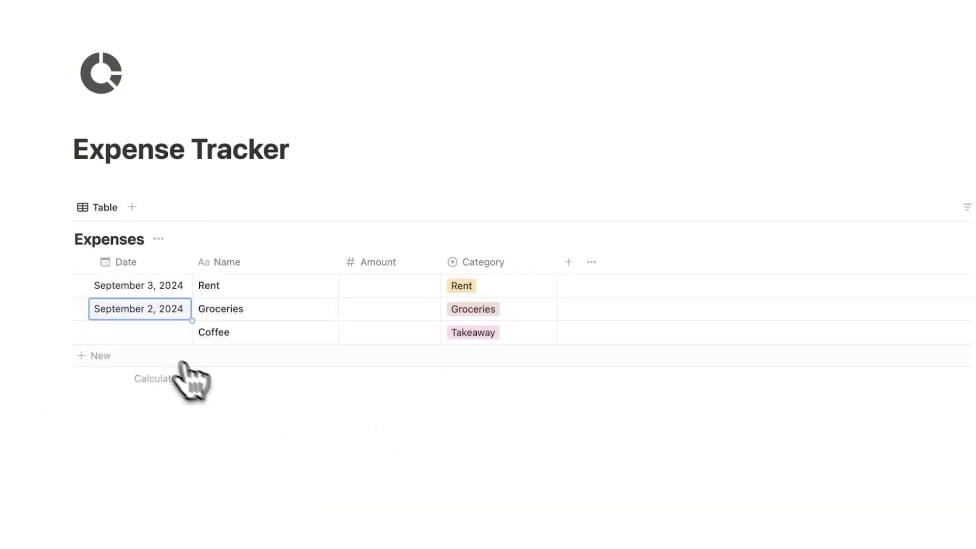
left_click(157, 337)
key("Escape")
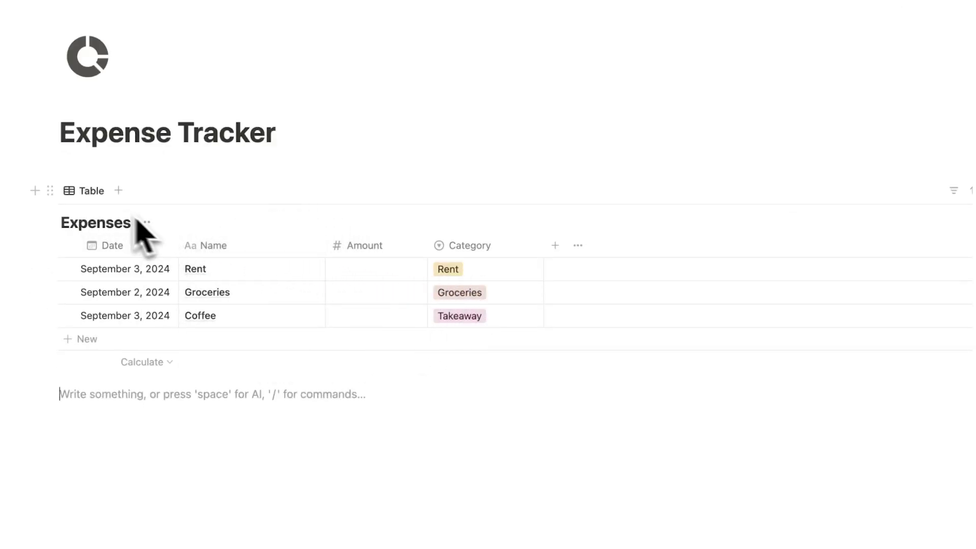
Duplicate the Table view of the Expenses database and set the copy's layout to Calendar.
left_click(91, 192)
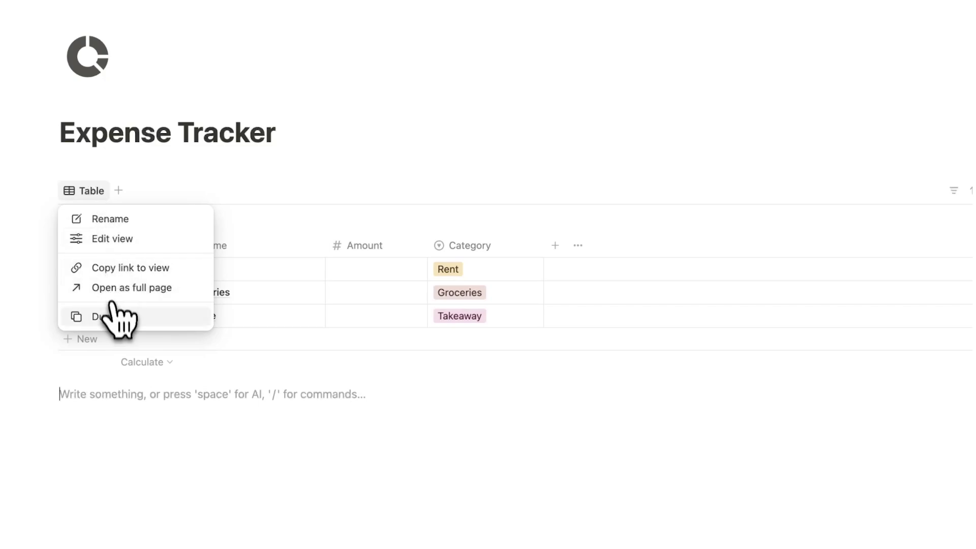
left_click(117, 317)
left_click(866, 266)
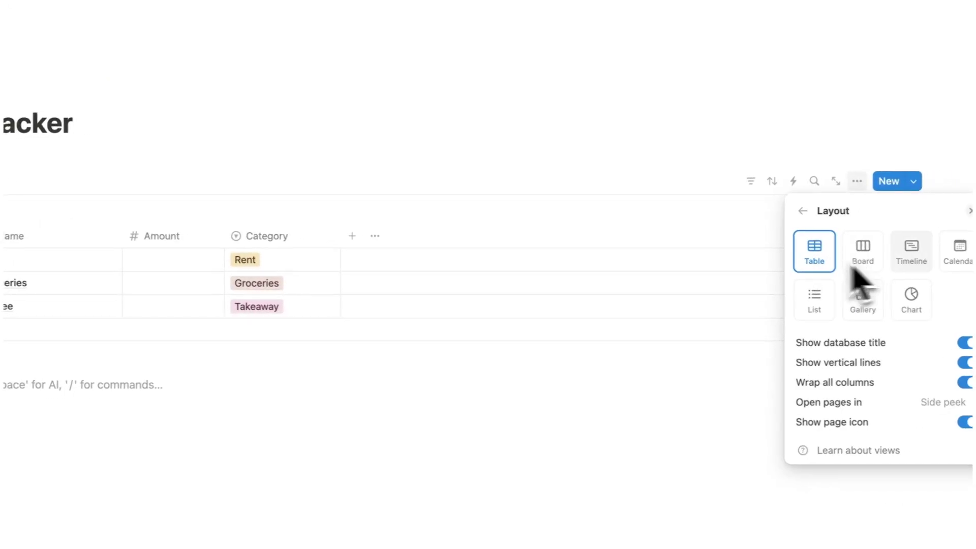
left_click(959, 257)
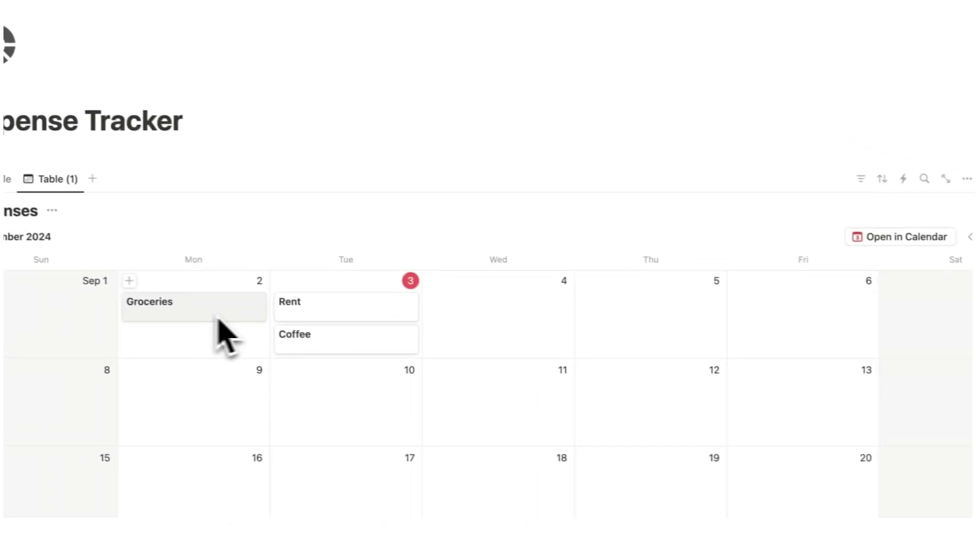
Set the Amount of the Coffee entry in the calendar to 7.
scroll(347, 351, "down", 2)
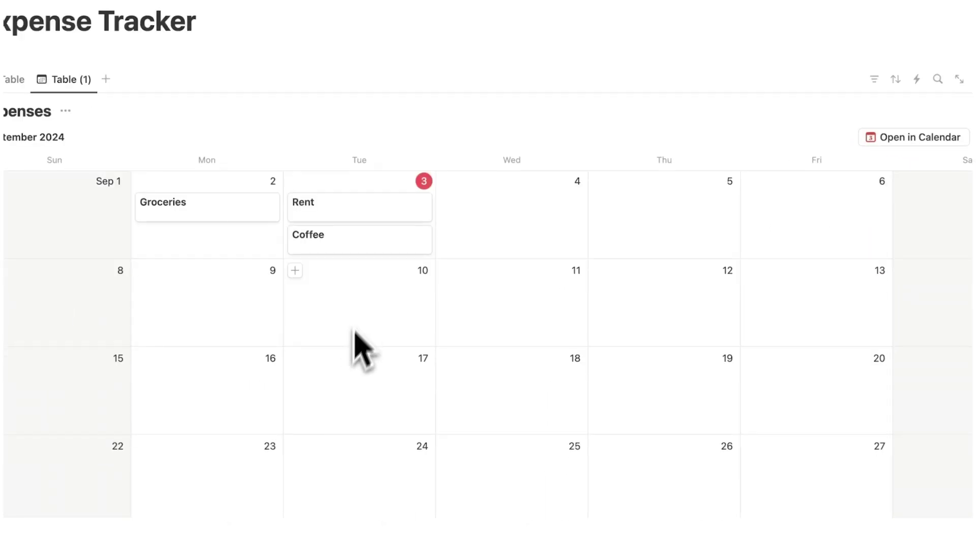
left_click(373, 255)
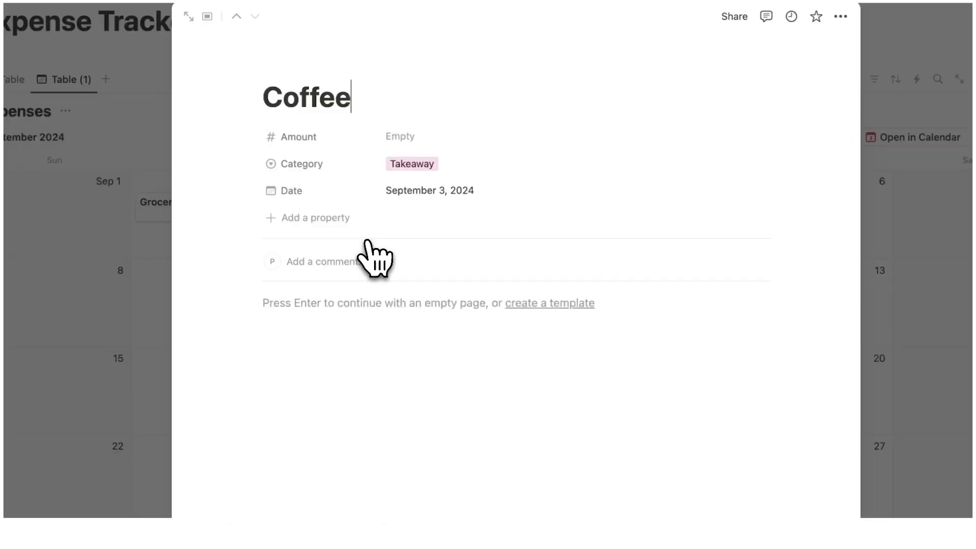
left_click(407, 140)
type("5")
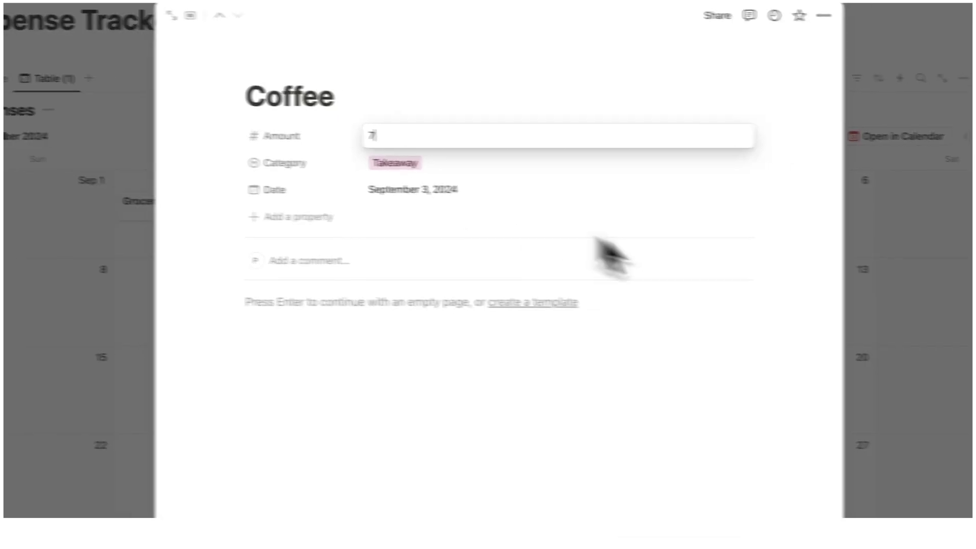
key("Return")
left_click(951, 284)
Set the Amount of the Rent entry to 500 and of the Groceries entry to 100.
left_click(358, 204)
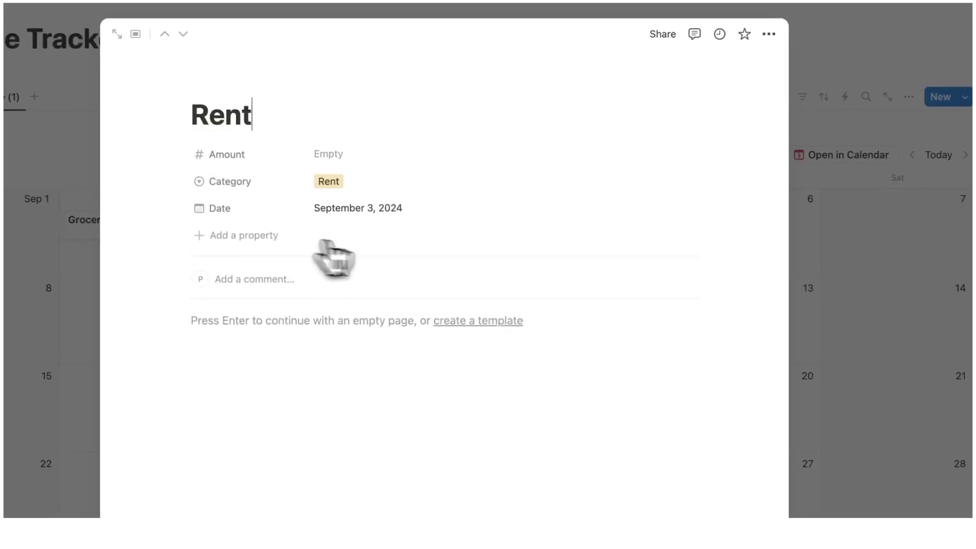
left_click(376, 157)
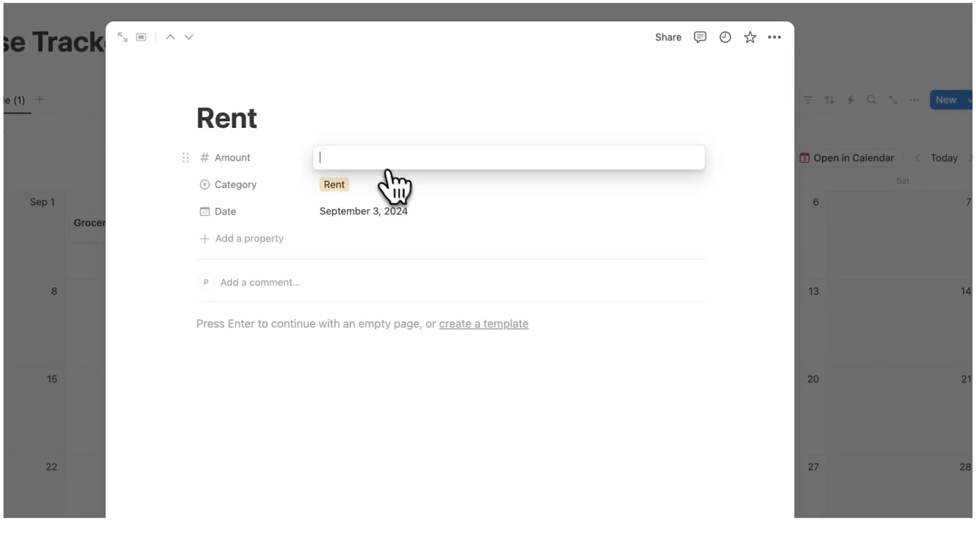
key("Return")
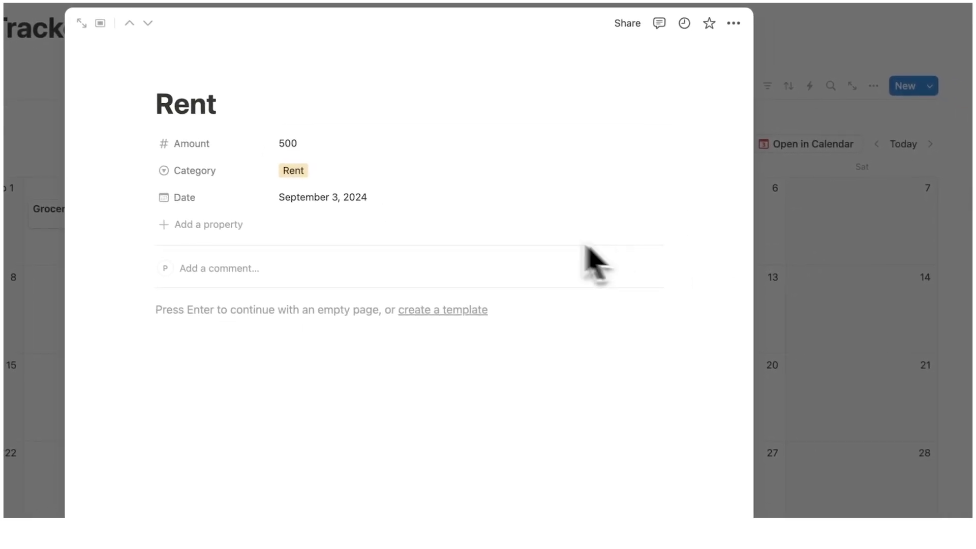
key("Escape")
left_click(365, 216)
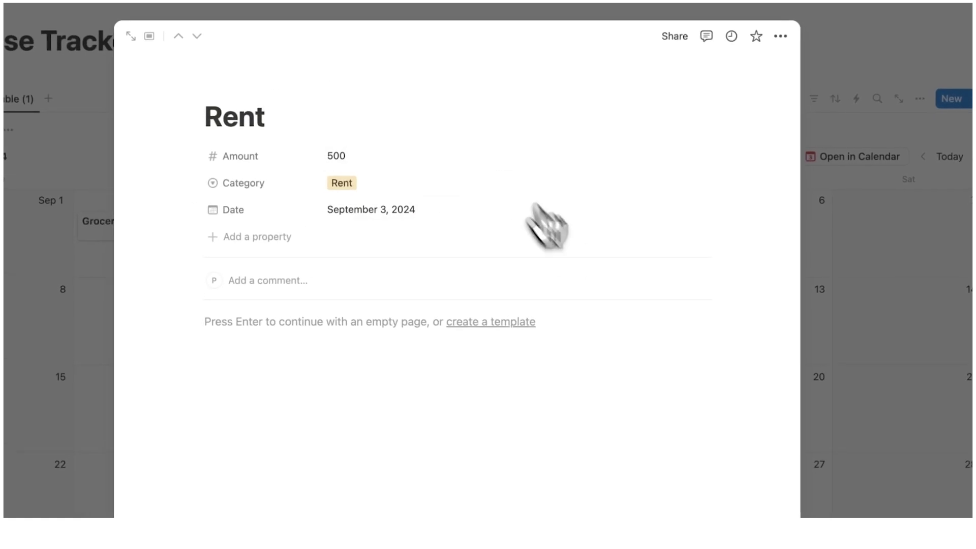
left_click(796, 279)
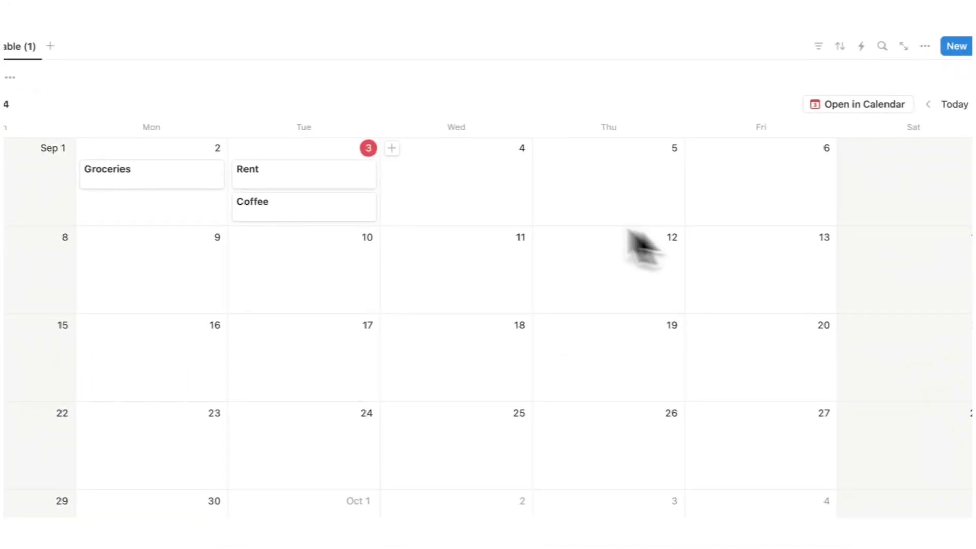
Show the Amount and Category properties on the calendar cards, with Category placed above Amount.
left_click(893, 60)
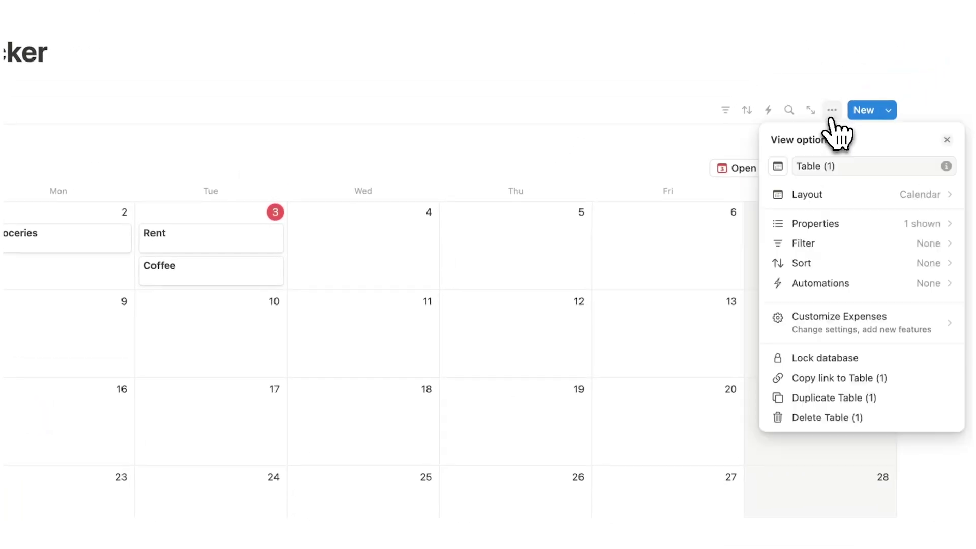
left_click(846, 225)
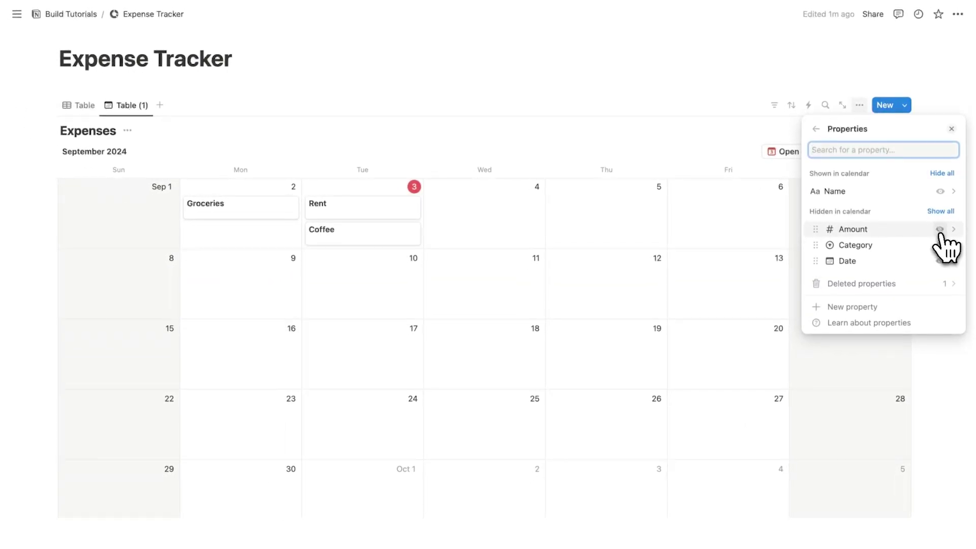
left_click(940, 229)
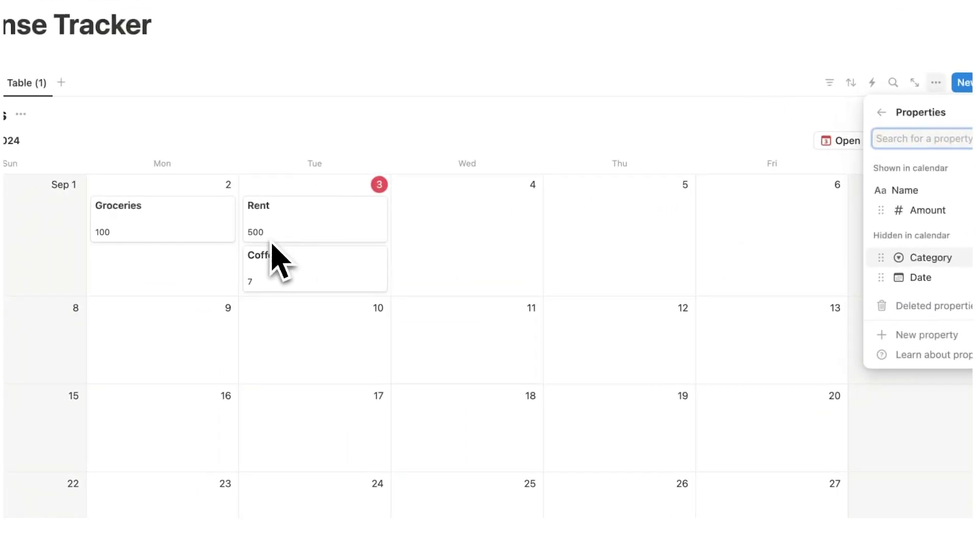
left_click(932, 253)
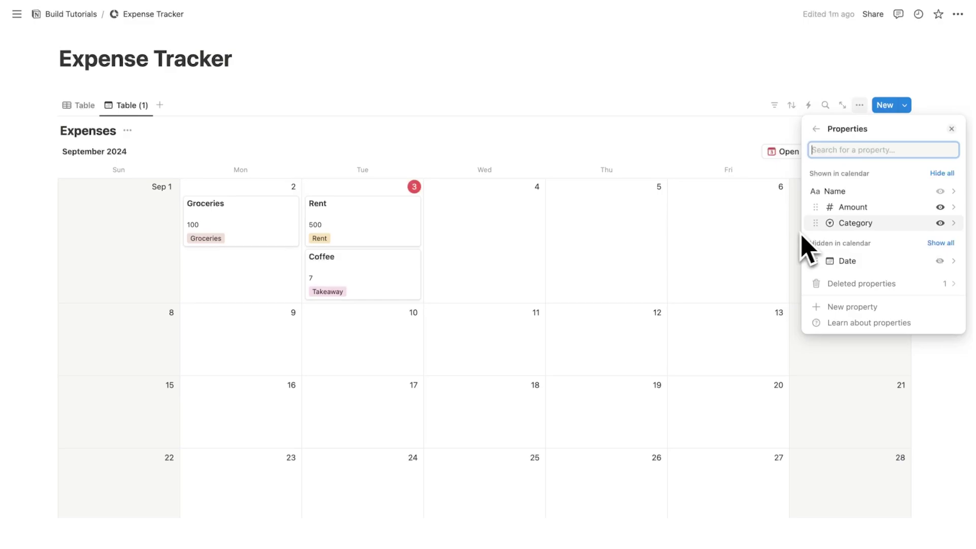
mouse_move(816, 223)
left_mouse_down()
mouse_move(814, 201)
mouse_move(807, 219)
left_mouse_up()
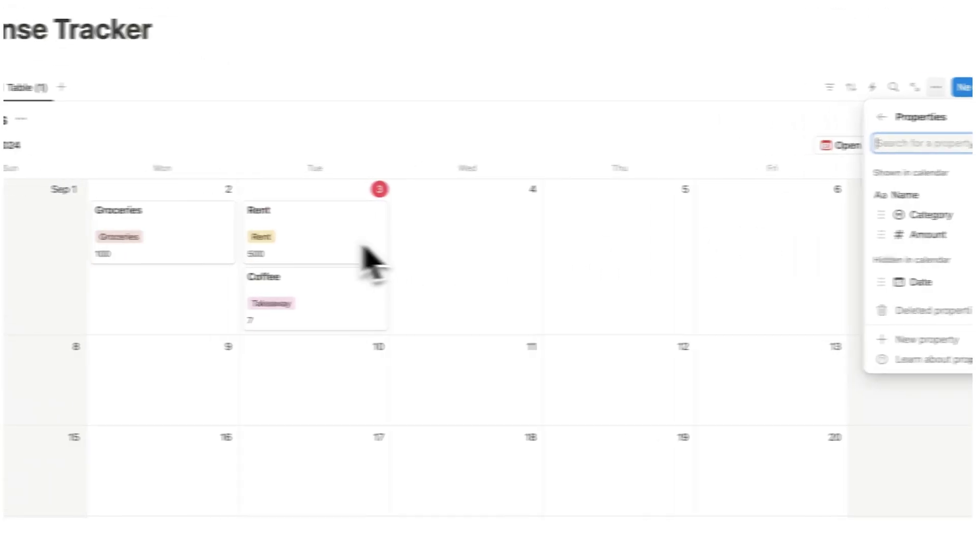
key("Escape")
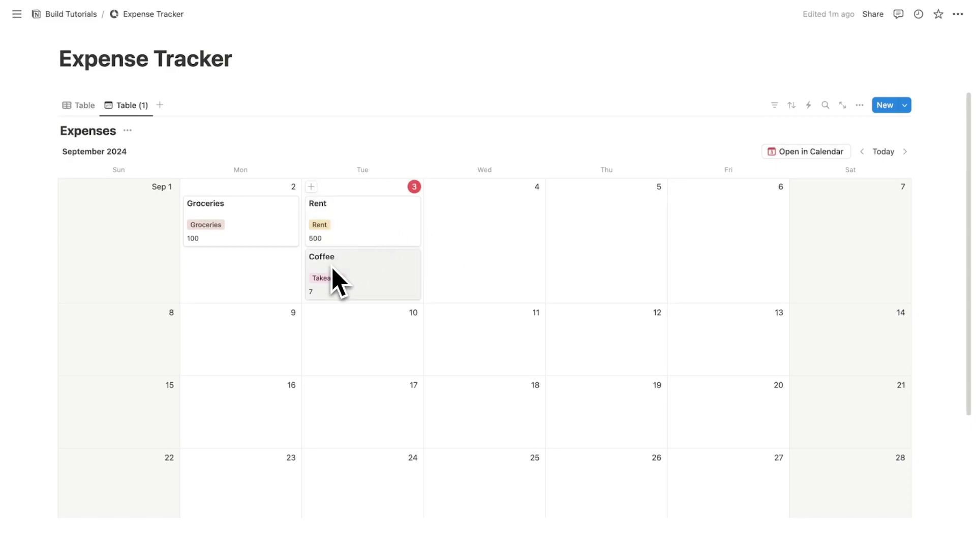
Add another Coffee entry on September 3, 2024 with category Takeaway and amount 7.
left_click(407, 189)
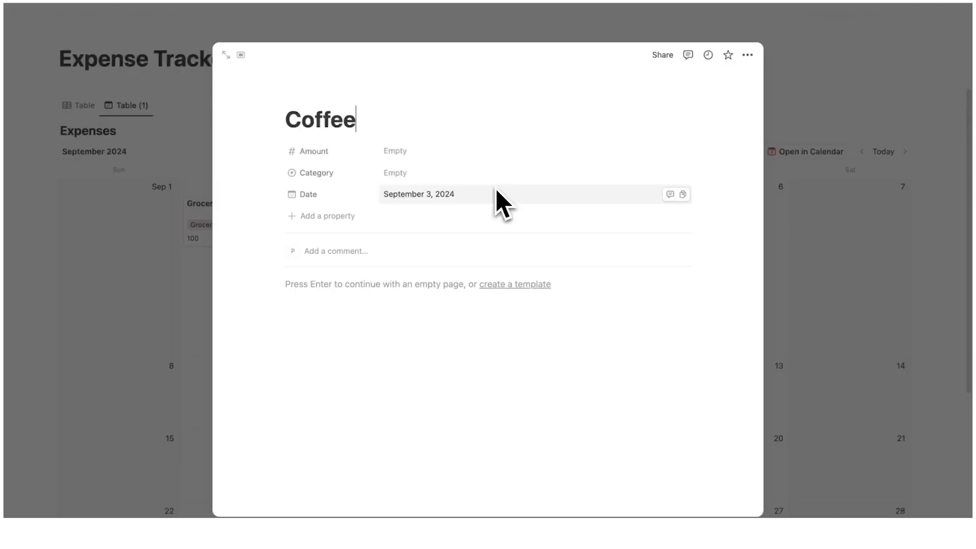
left_click(433, 174)
left_click(423, 238)
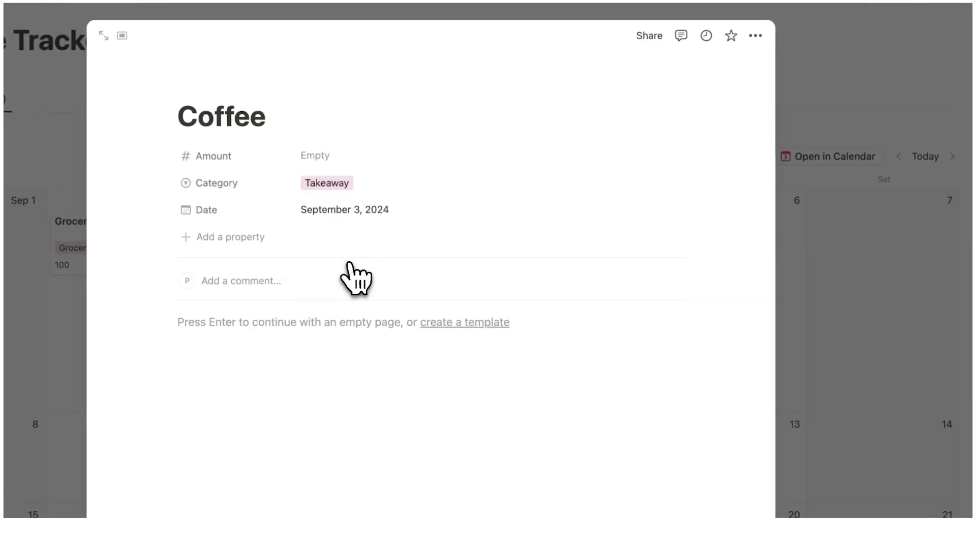
left_click(335, 155)
left_click(834, 300)
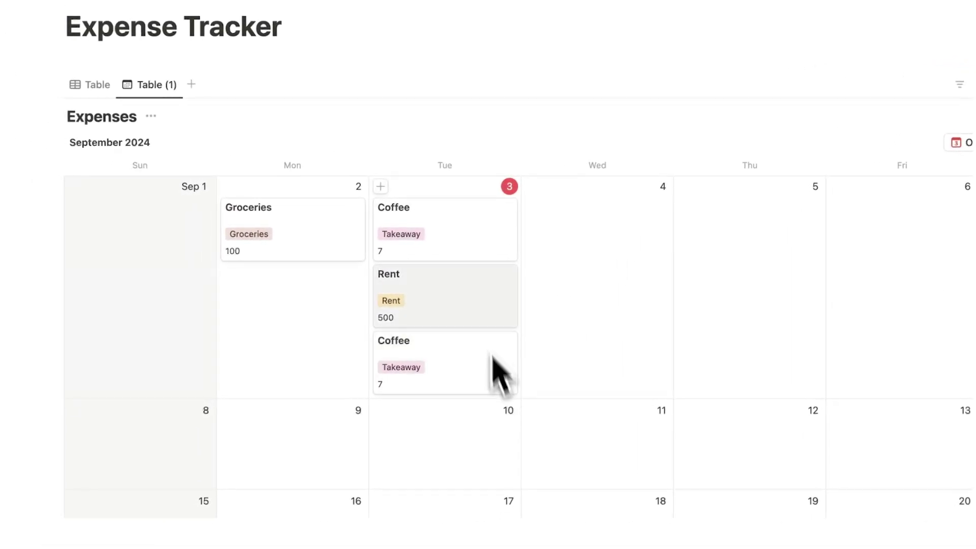
Rename the duplicated calendar view as Calendar.
left_click(92, 85)
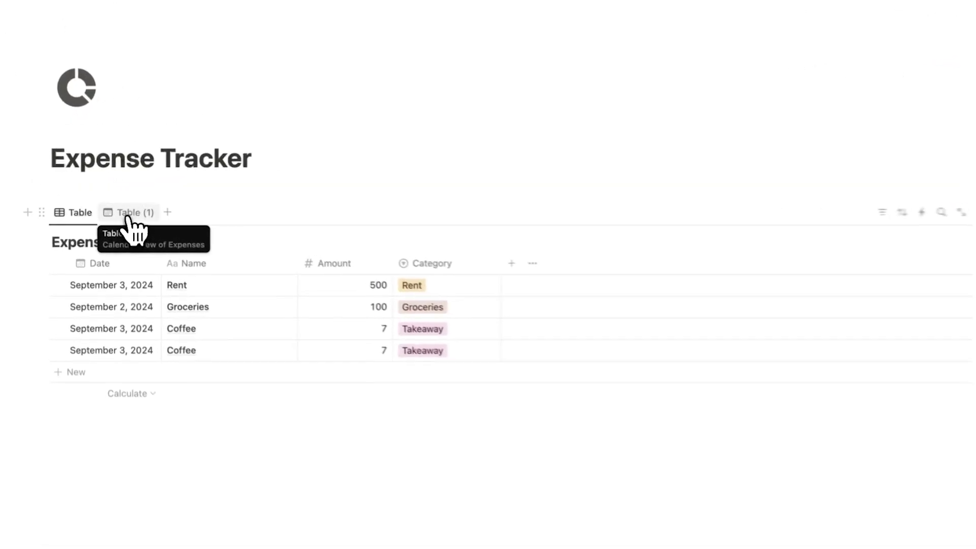
right_click(130, 223)
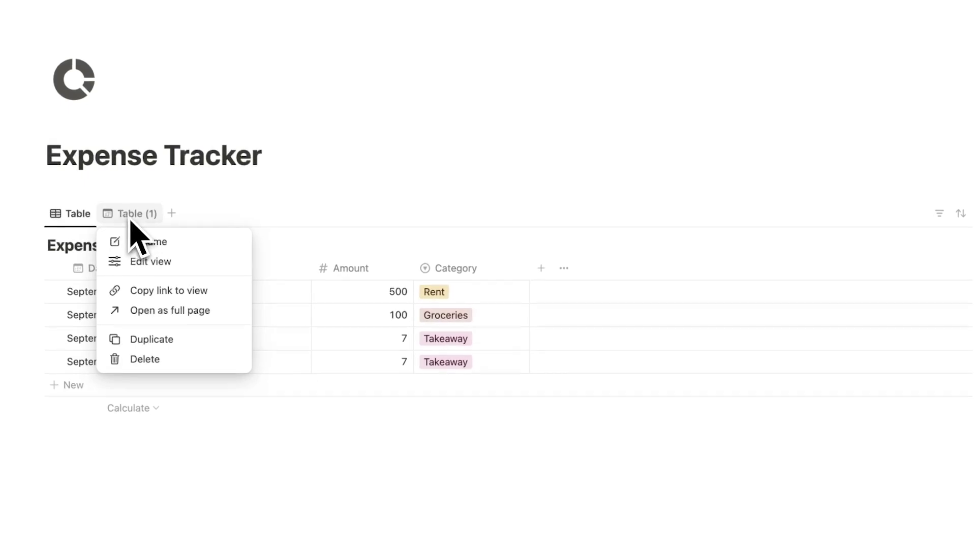
left_click(170, 259)
type("Calend")
type("ar")
key("Escape")
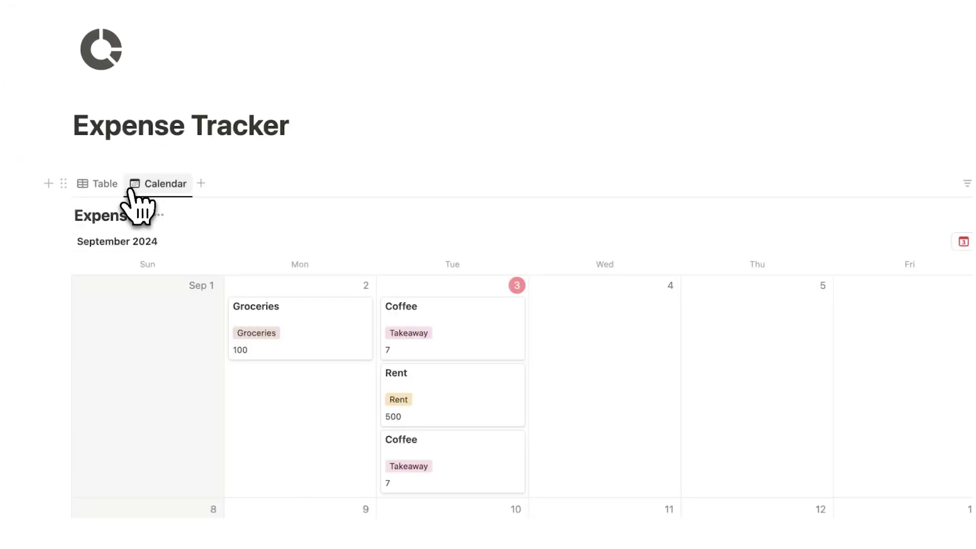
Compare the Table and Calendar views, and add a Sum calculation under the Amount column in the Table view.
left_click(105, 184)
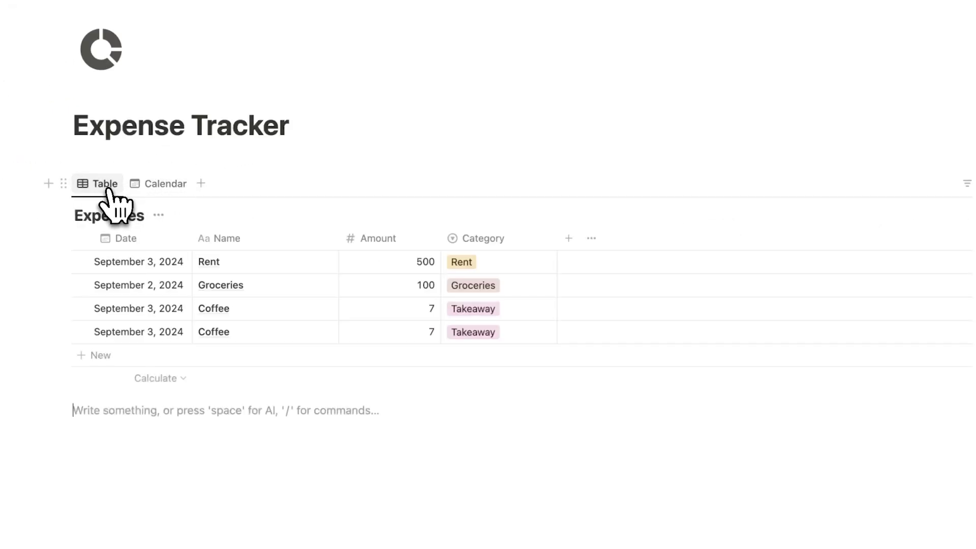
left_click(153, 190)
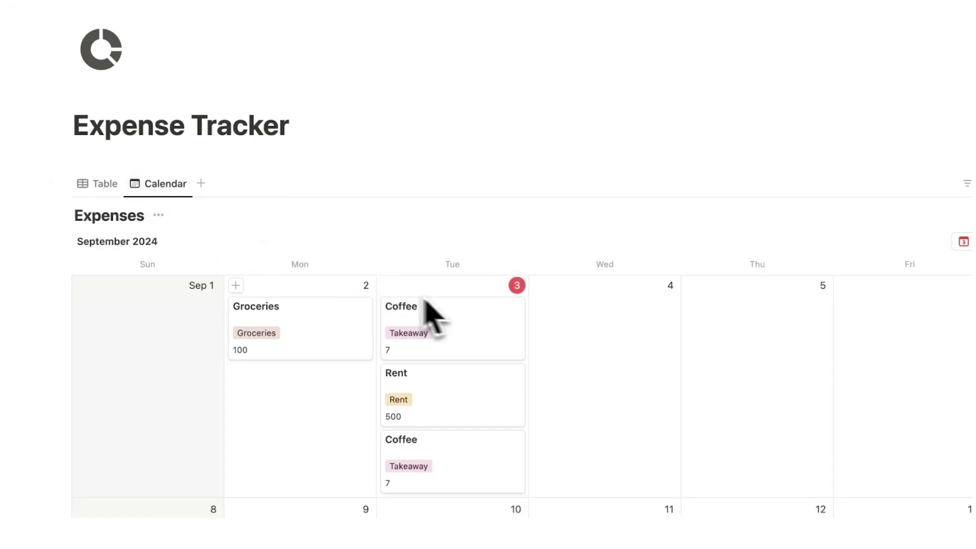
scroll(422, 386, "down", 2)
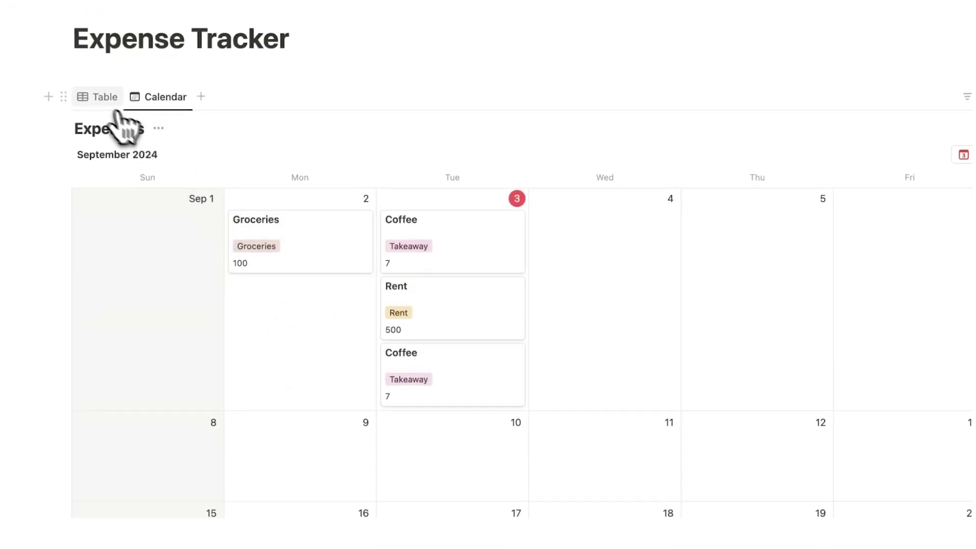
left_click(98, 93)
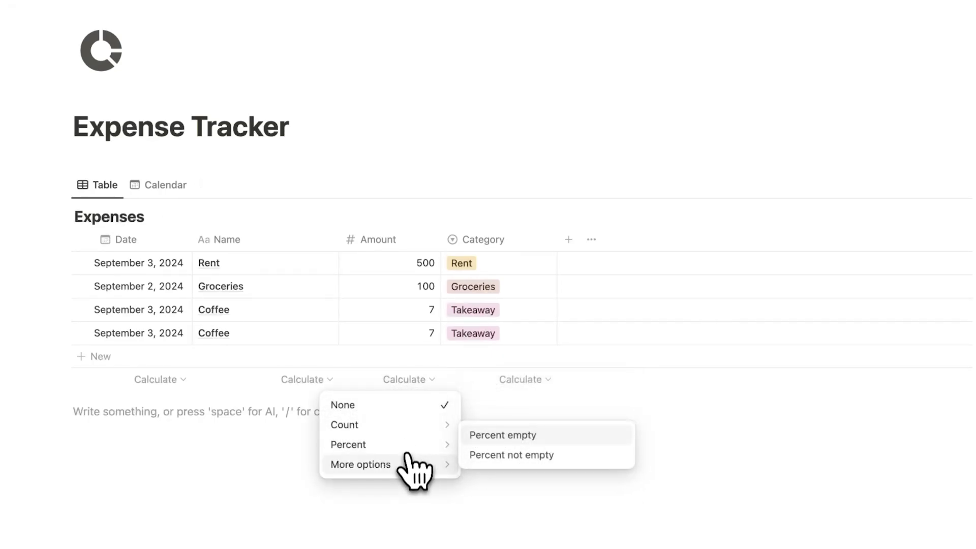
mouse_move(412, 465)
left_click(475, 410)
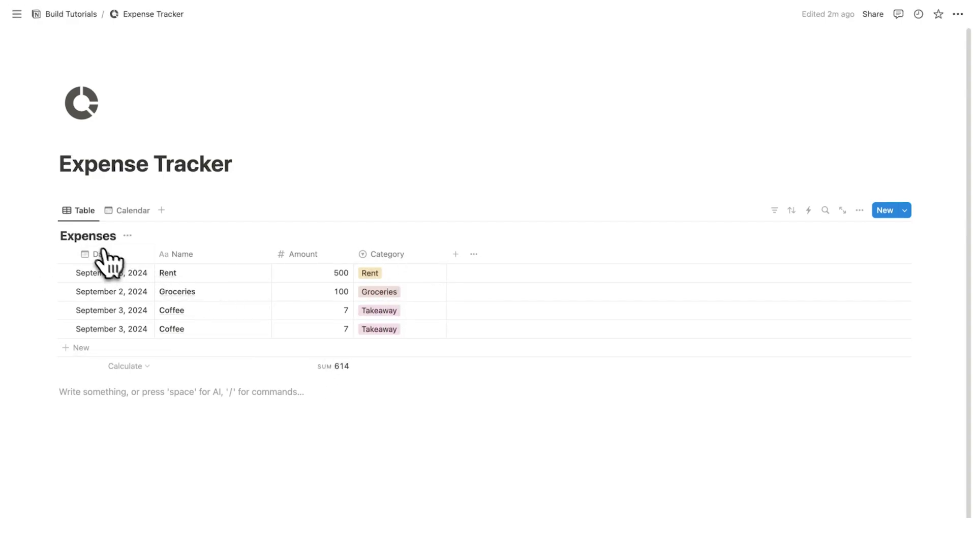
Duplicate the Table view, name the copy Category and give it the chart donut icon.
left_click(90, 210)
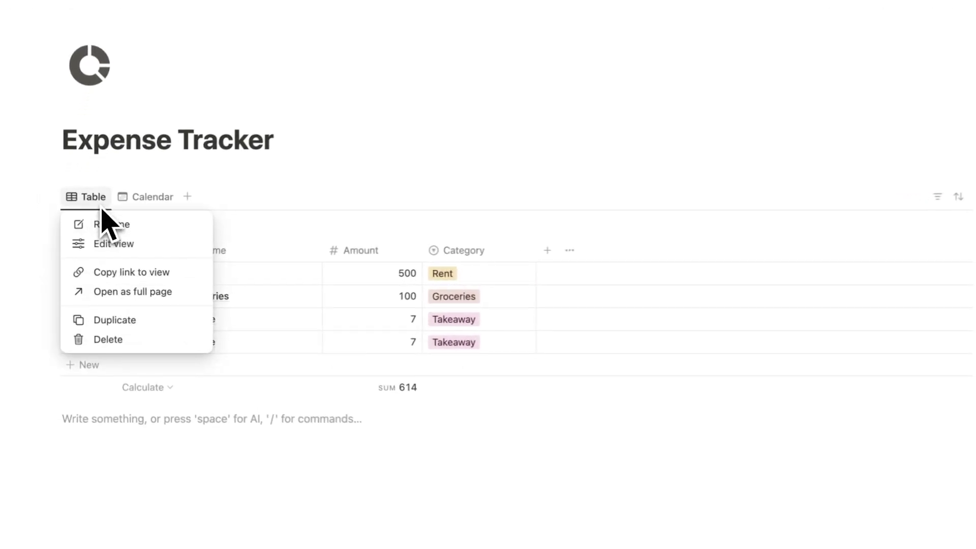
left_click(120, 320)
type("C")
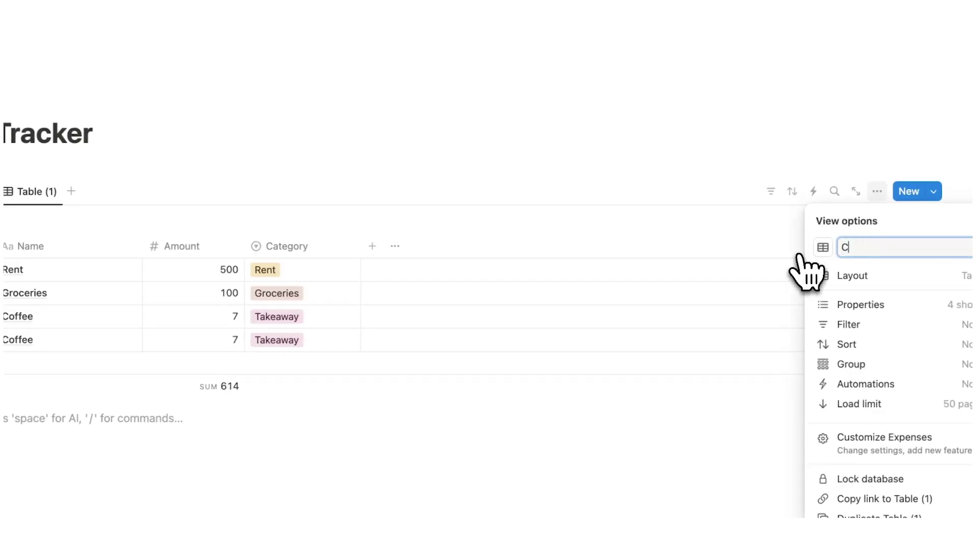
type("ategory")
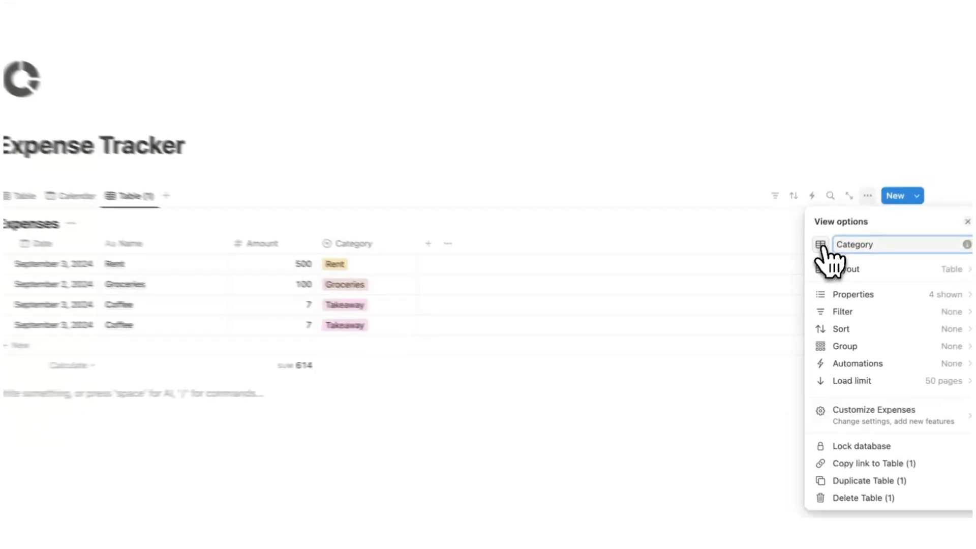
left_click(821, 245)
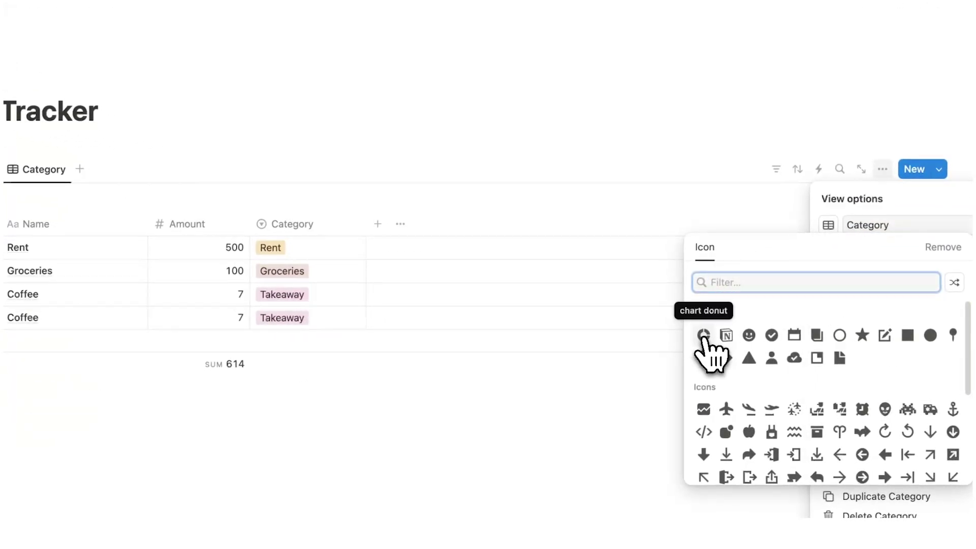
left_click(704, 335)
left_click(690, 388)
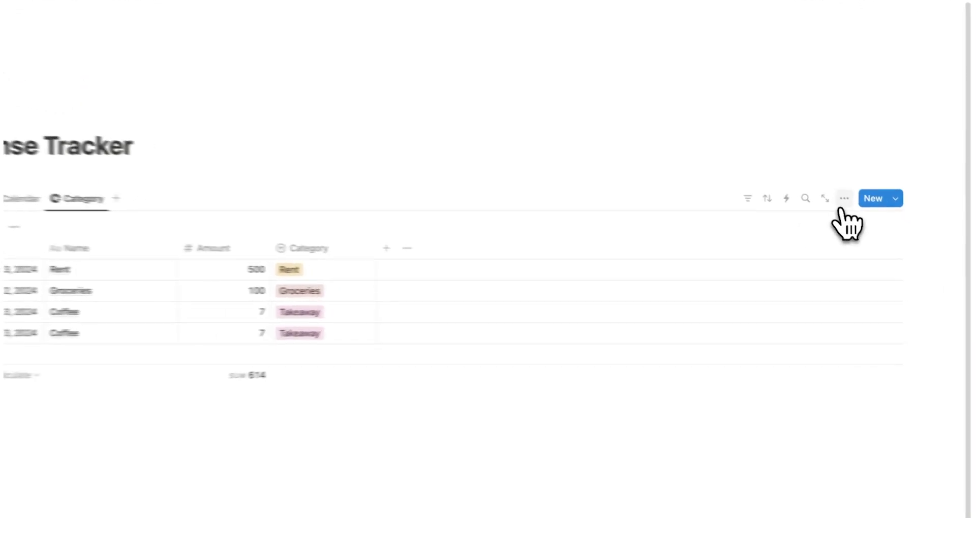
Group the Category view's entries by the Category property.
left_click(859, 210)
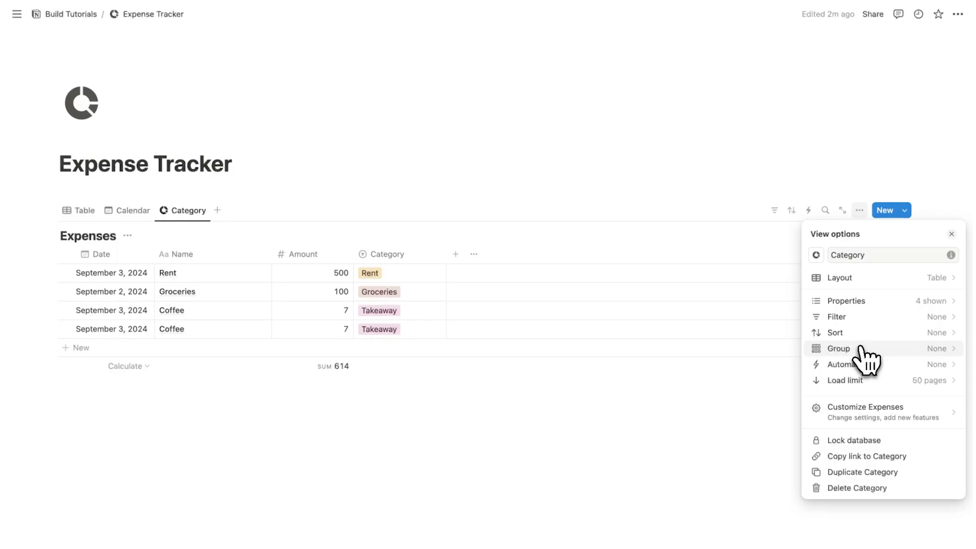
left_click(859, 349)
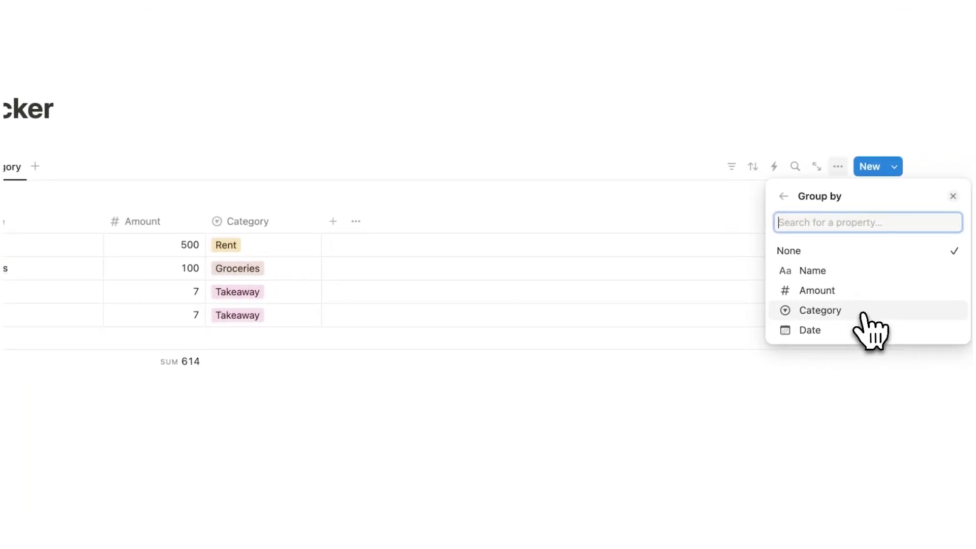
left_click(922, 312)
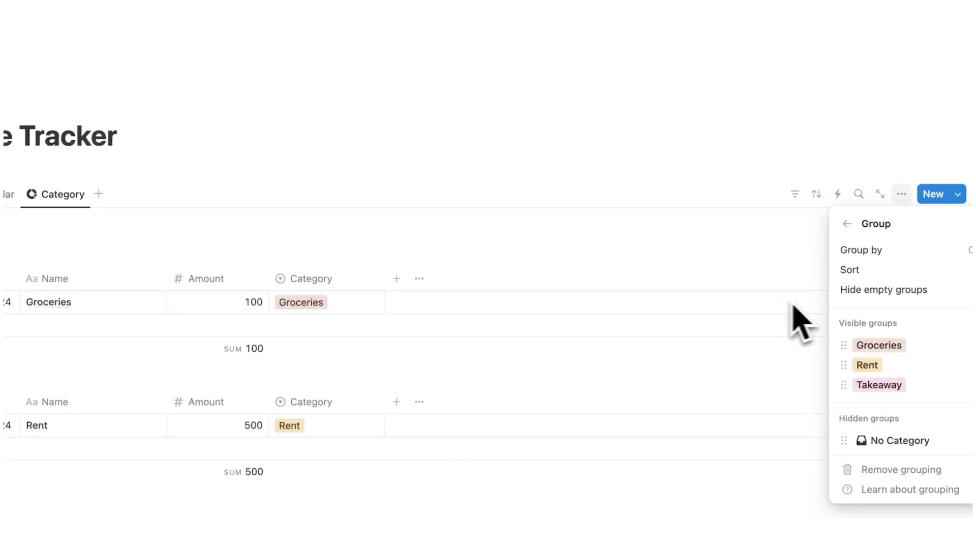
left_click(508, 259)
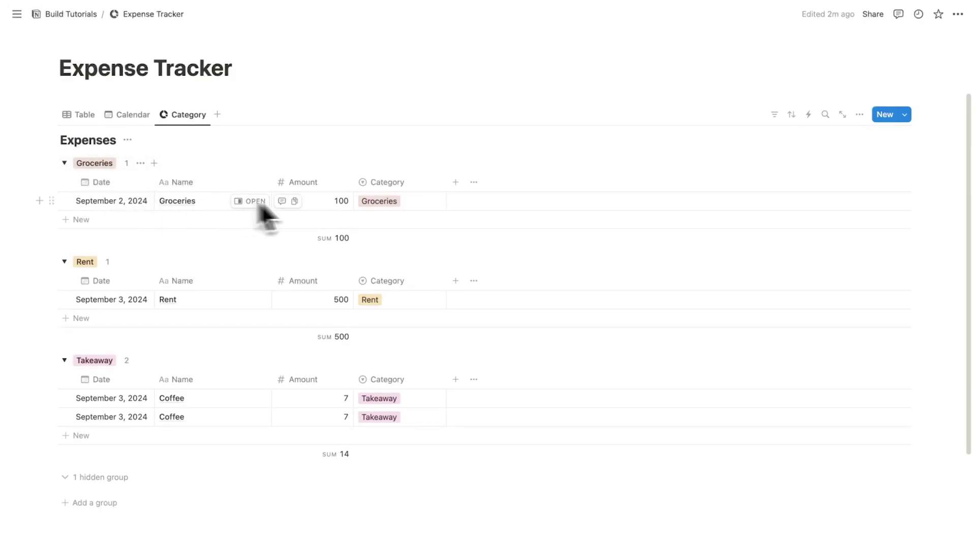
Add a Coffee entry to the Takeaway group, dated September 3, 2024, with an amount of 10.
scroll(318, 254, "down", 3)
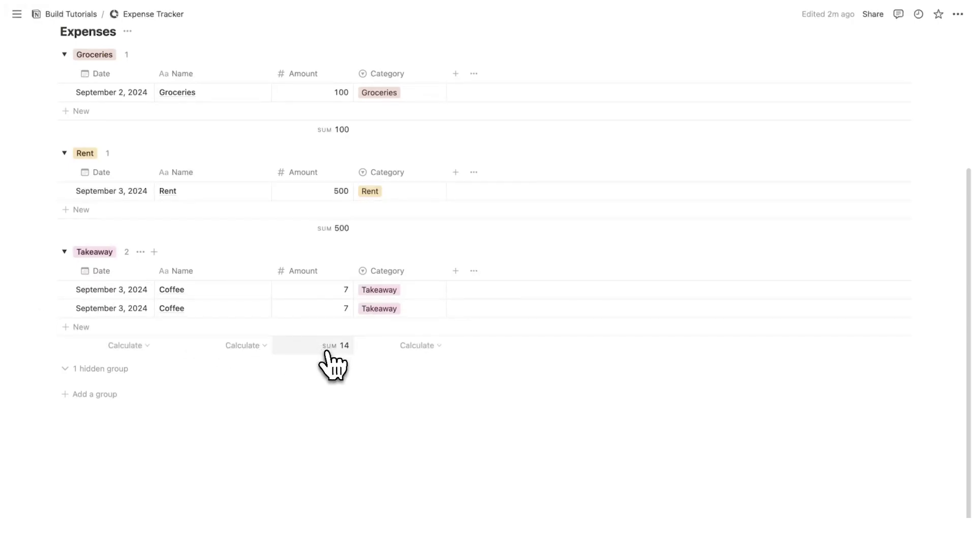
left_click(135, 327)
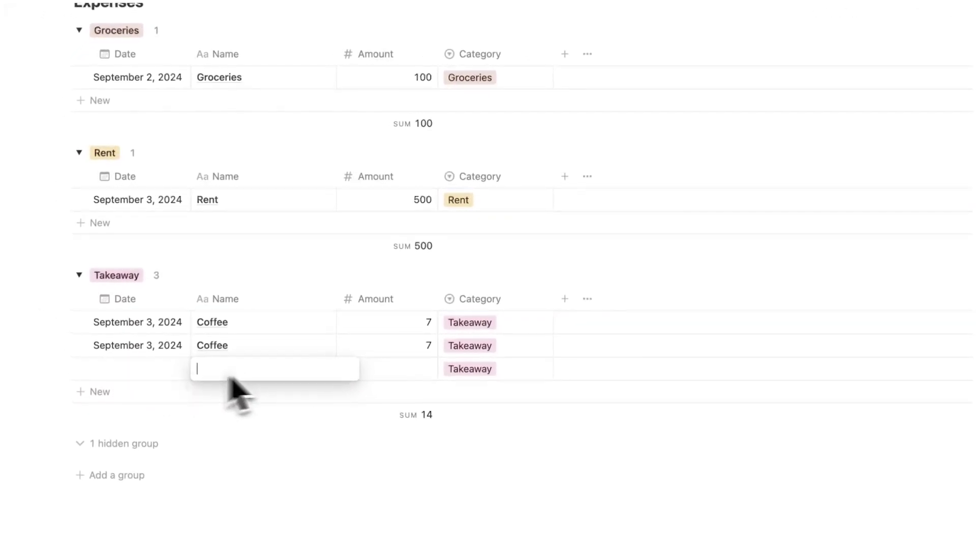
type("Coffee")
left_click(120, 370)
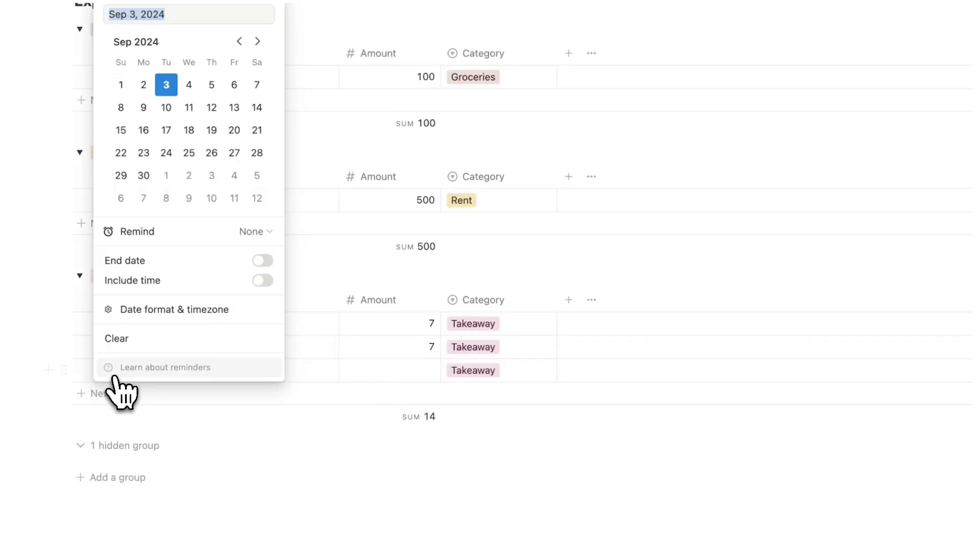
left_click(170, 88)
left_click(435, 374)
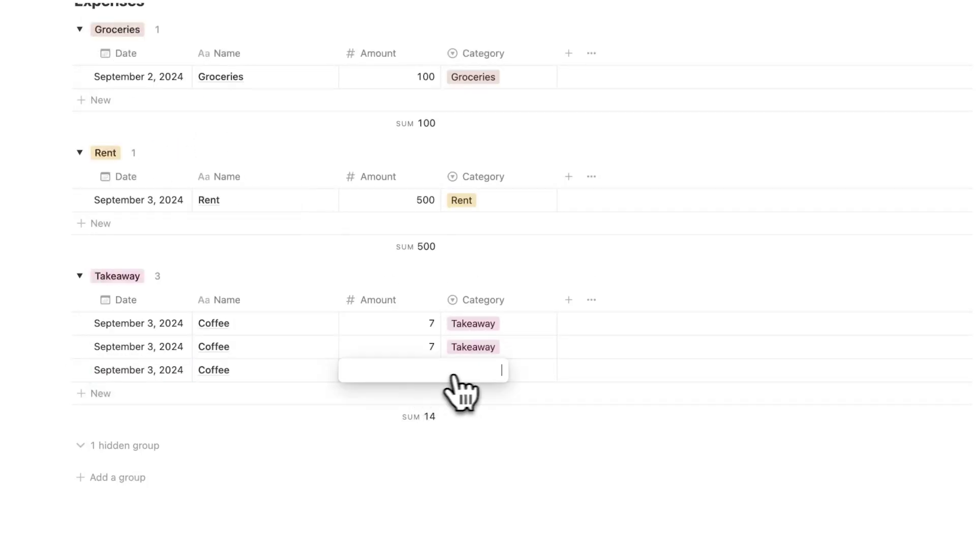
type("10")
key("Return")
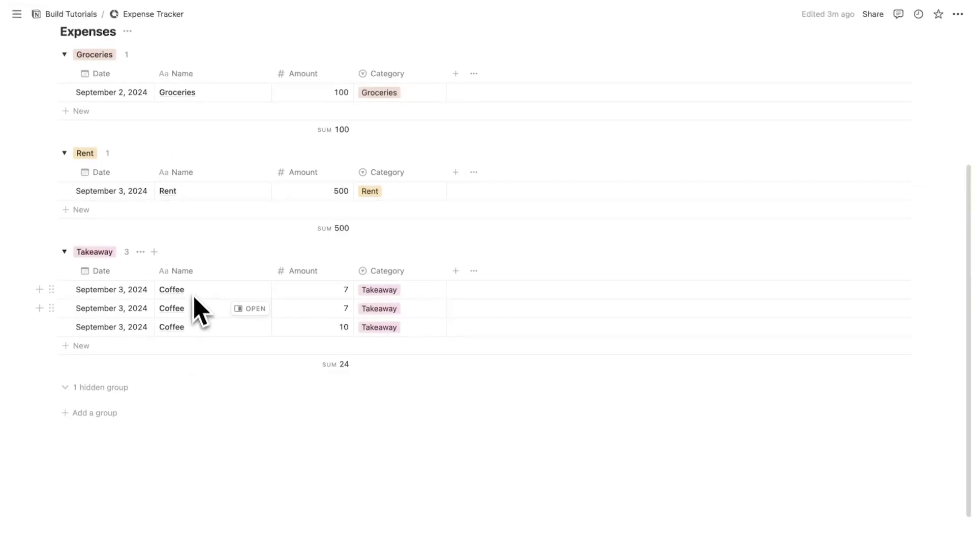
Change the Amount calculation under the category groups to Average and review it for each group.
scroll(193, 406, "down", 1)
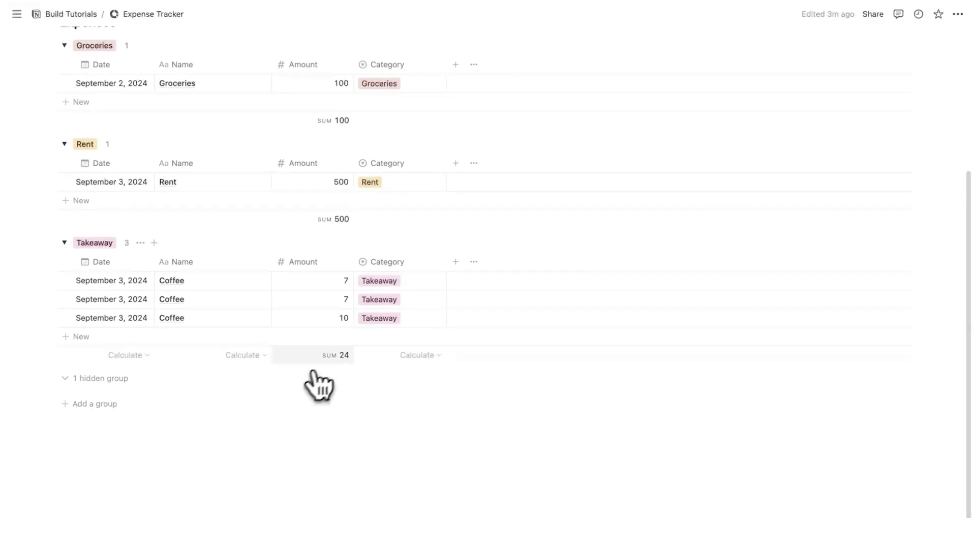
left_click(331, 356)
mouse_move(328, 426)
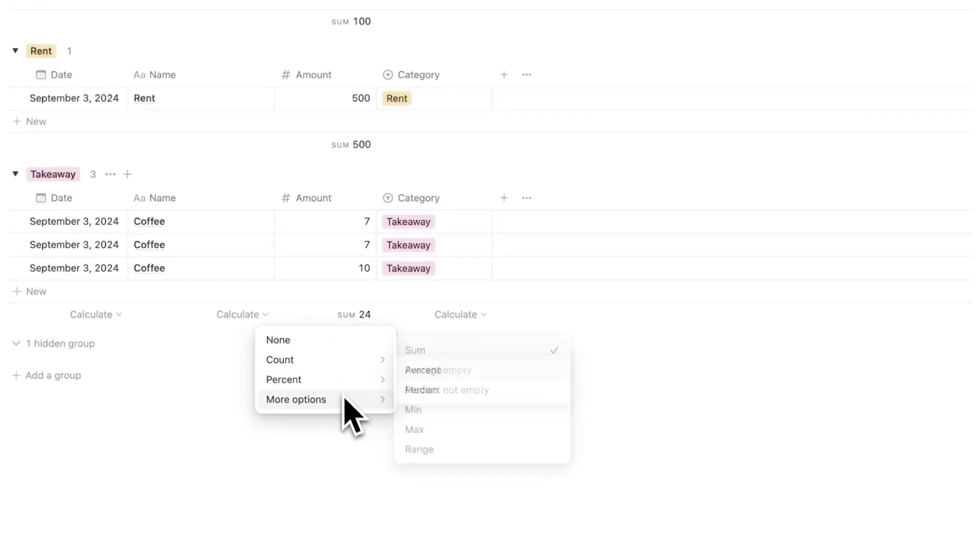
left_click(478, 372)
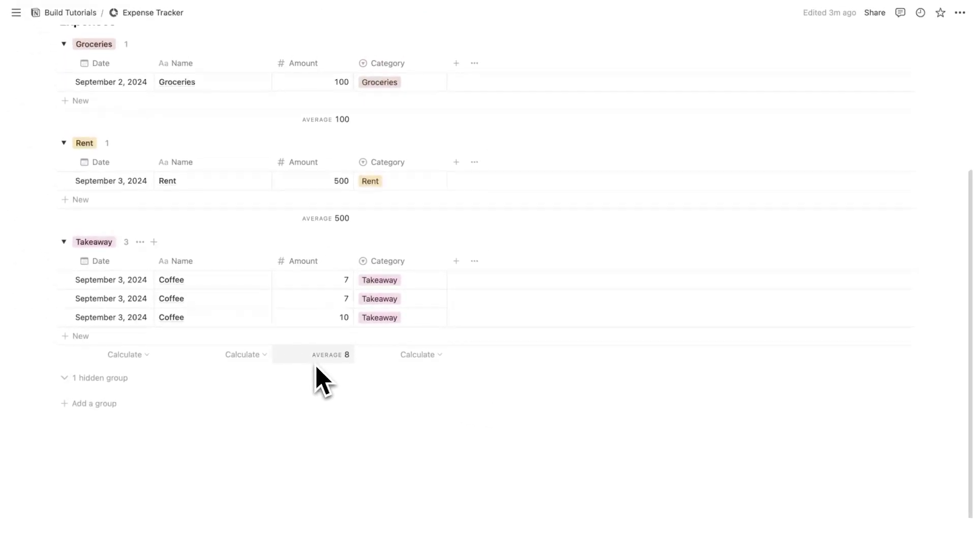
scroll(318, 392, "up", 1)
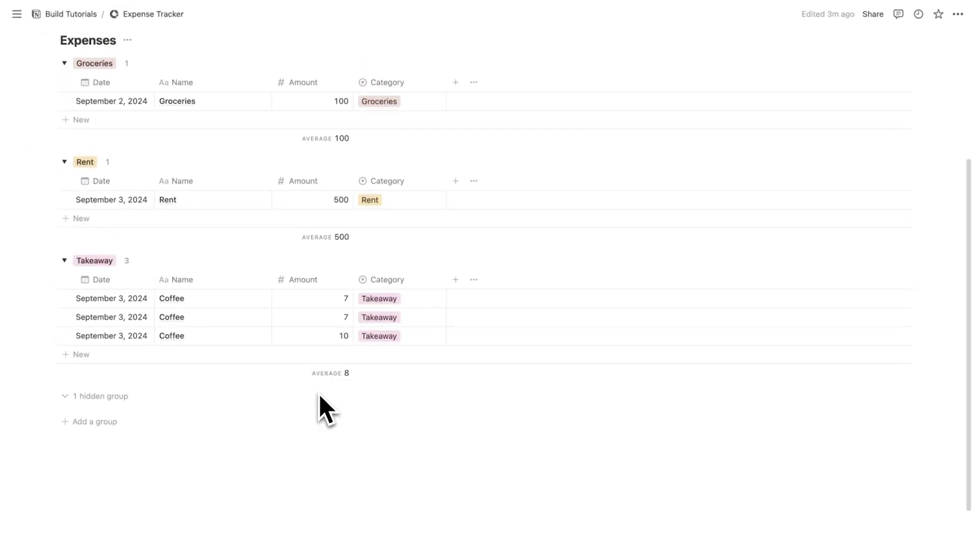
scroll(282, 336, "up", 3)
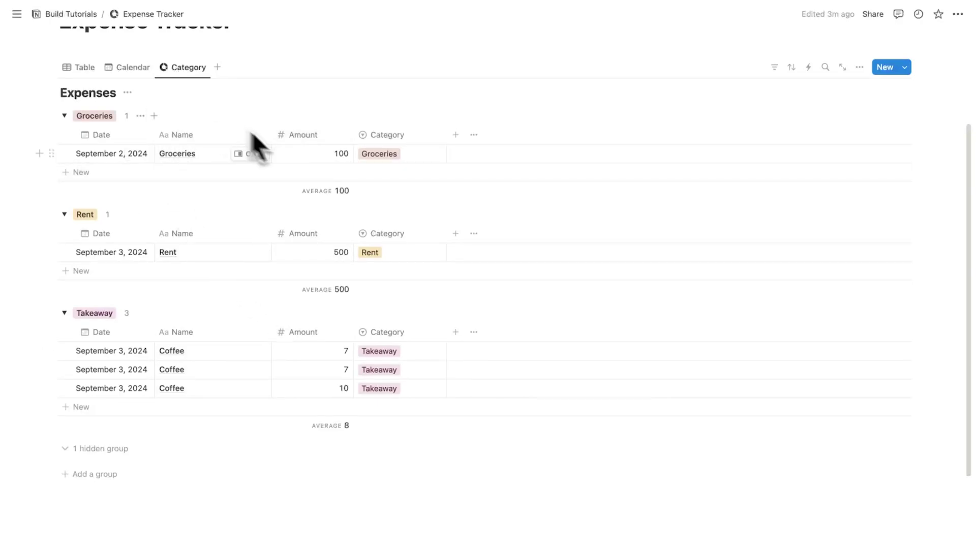
scroll(300, 199, "up", 3)
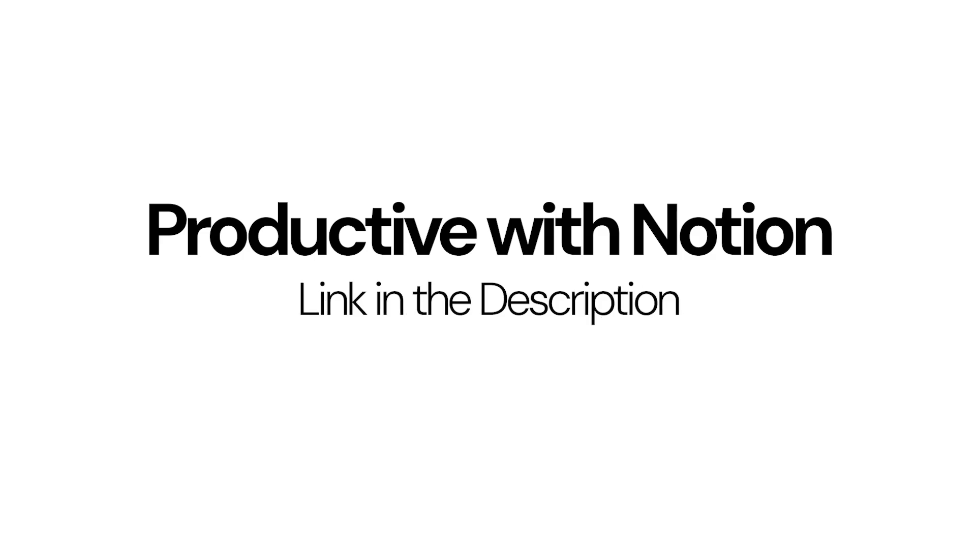
Set the Amount calculation under the category groups back to Sum.
left_click(351, 376)
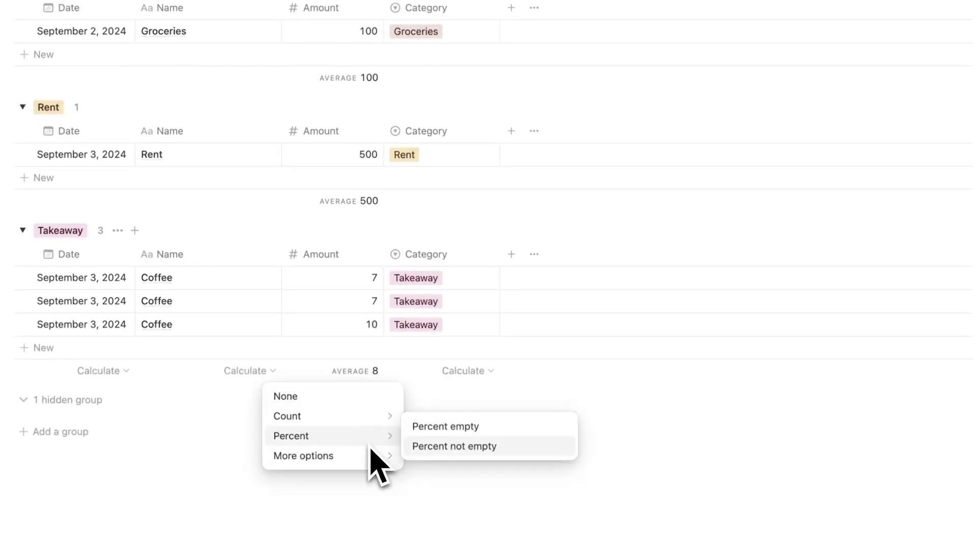
mouse_move(389, 456)
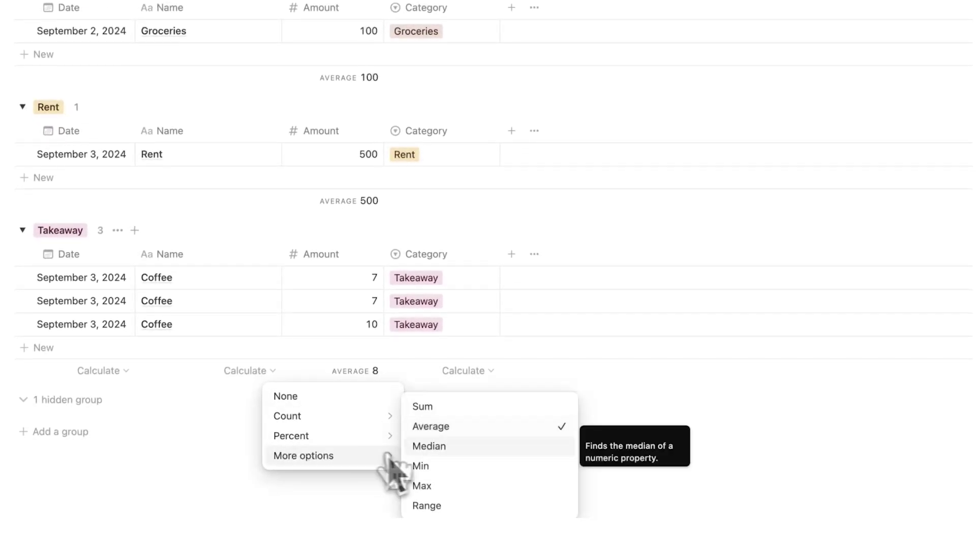
left_click(438, 409)
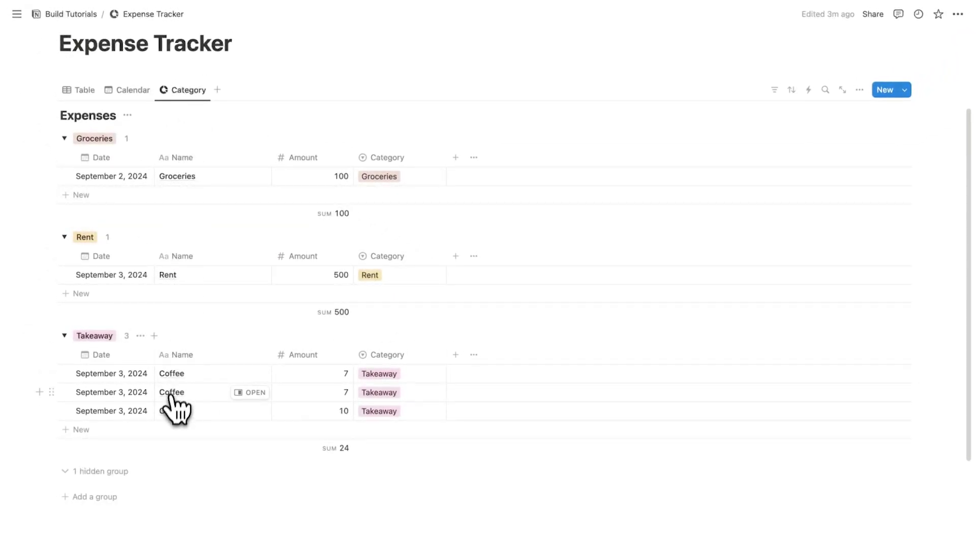
Duplicate the Category view under the name Chart and switch its layout to a donut chart.
scroll(201, 191, "up", 1)
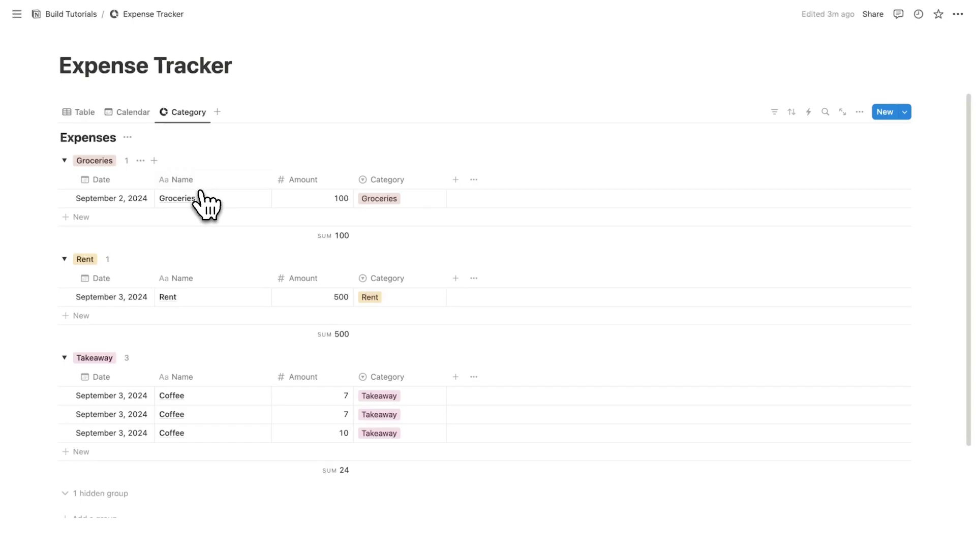
left_click(185, 112)
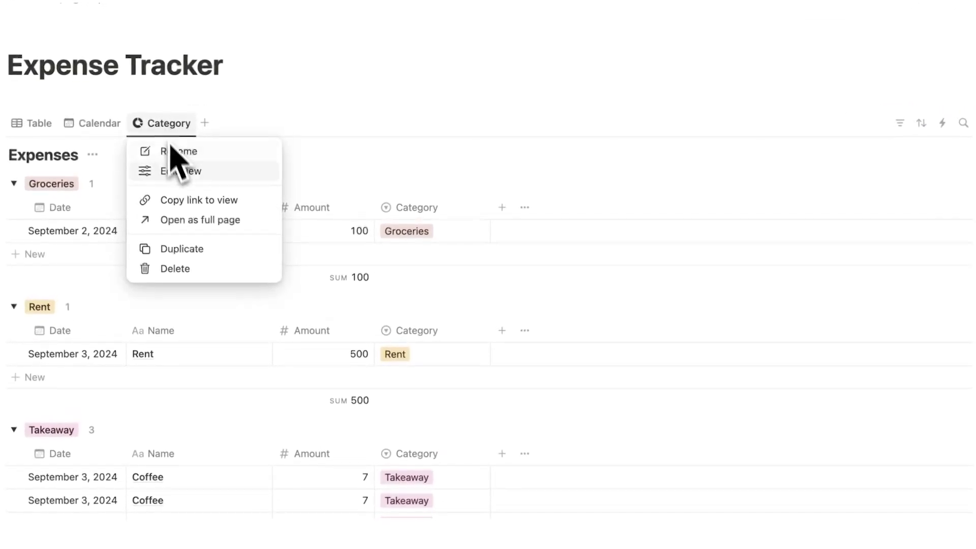
left_click(184, 250)
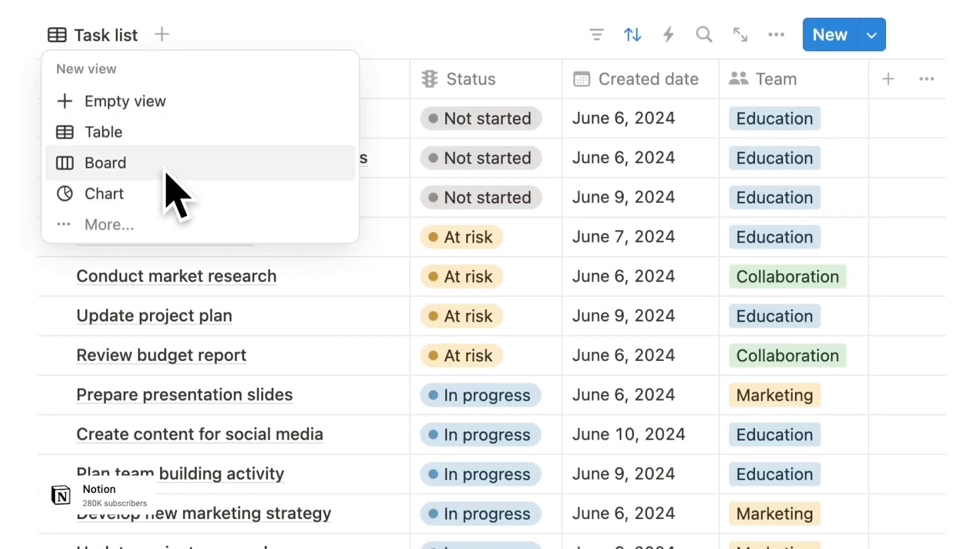
left_click(164, 194)
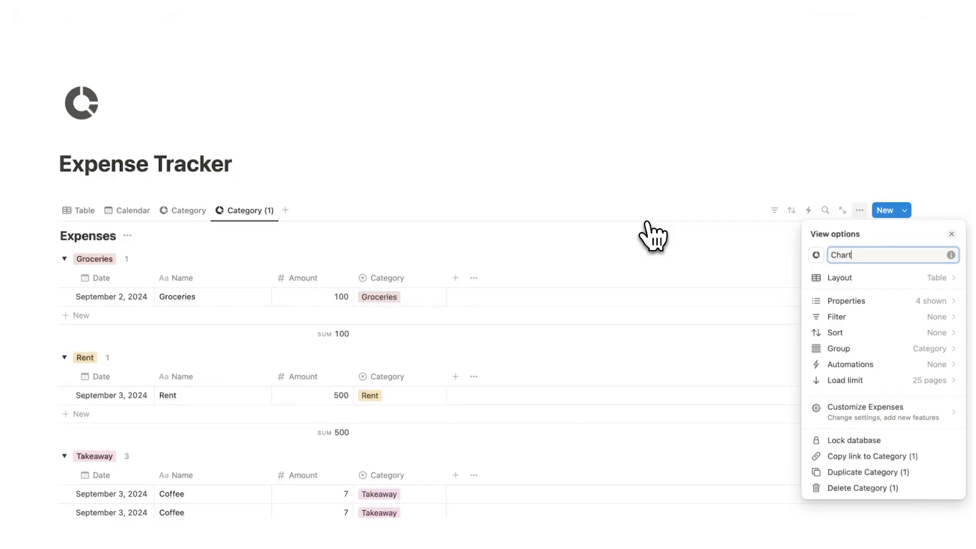
left_click(819, 278)
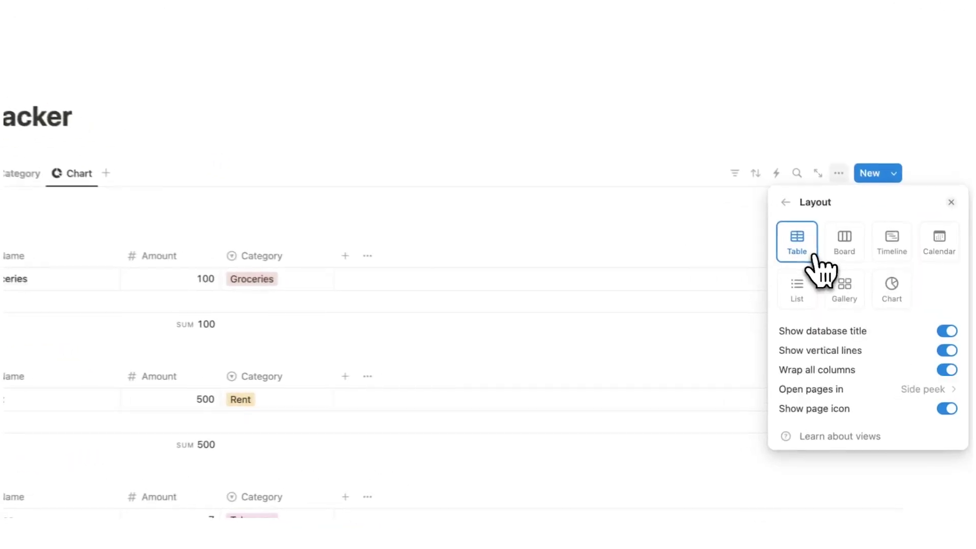
left_click(897, 287)
left_click(682, 321)
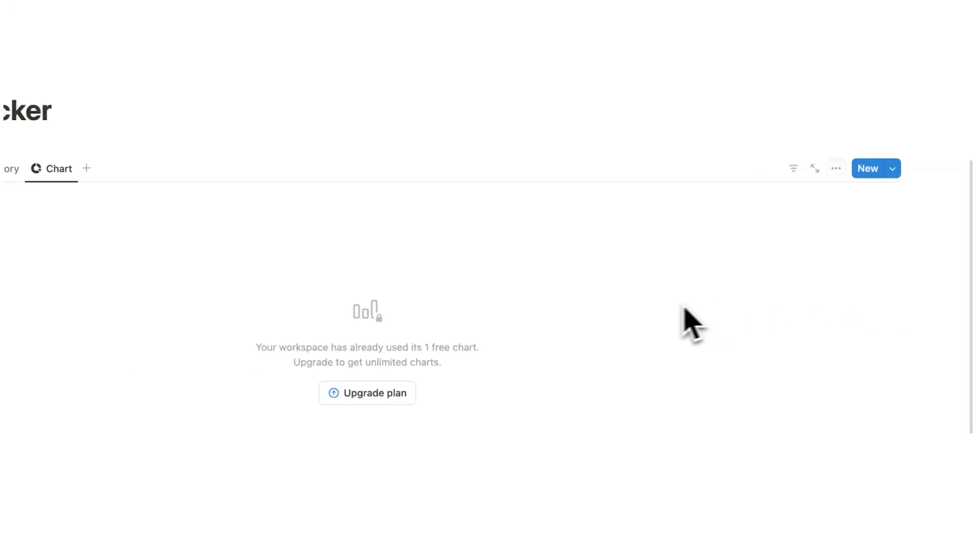
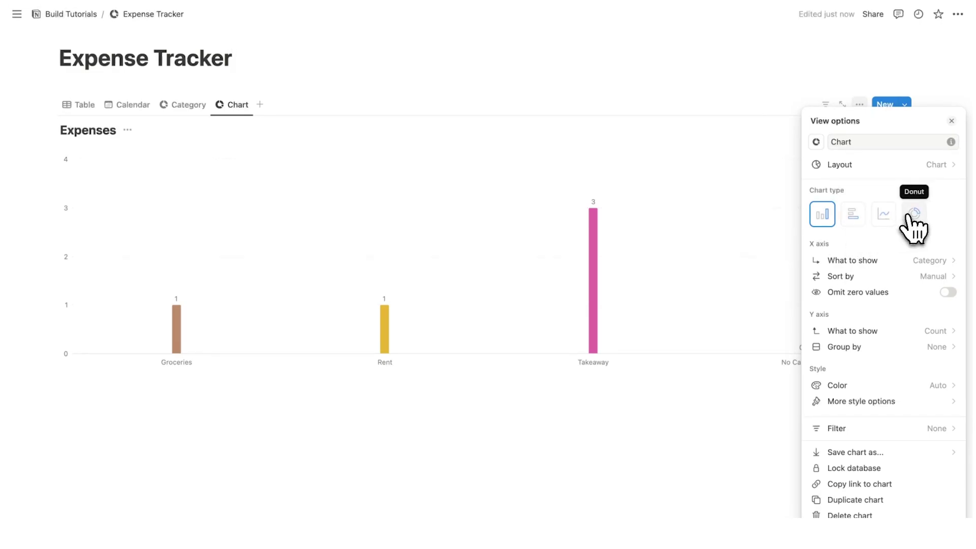
left_click(913, 214)
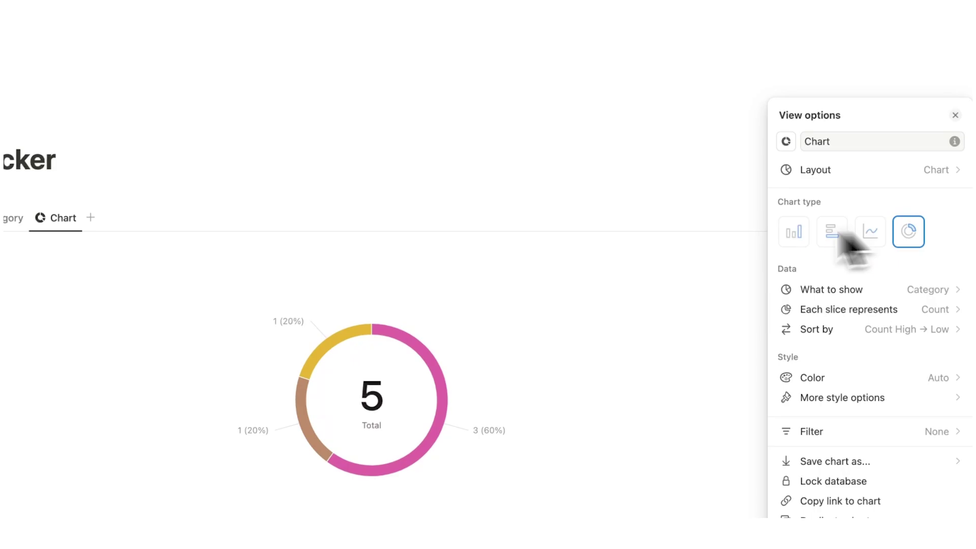
left_click(632, 261)
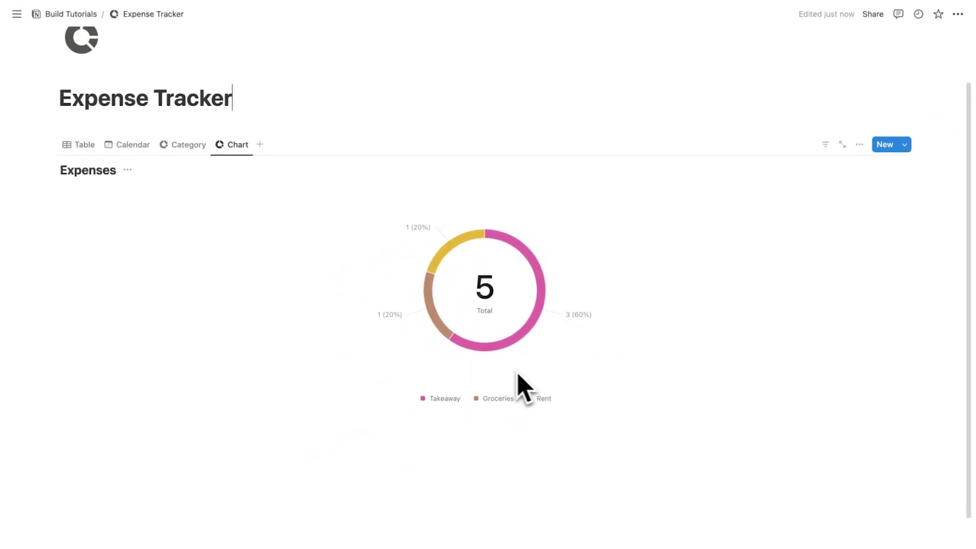
Set the donut chart to show the Date property by day.
left_click(859, 144)
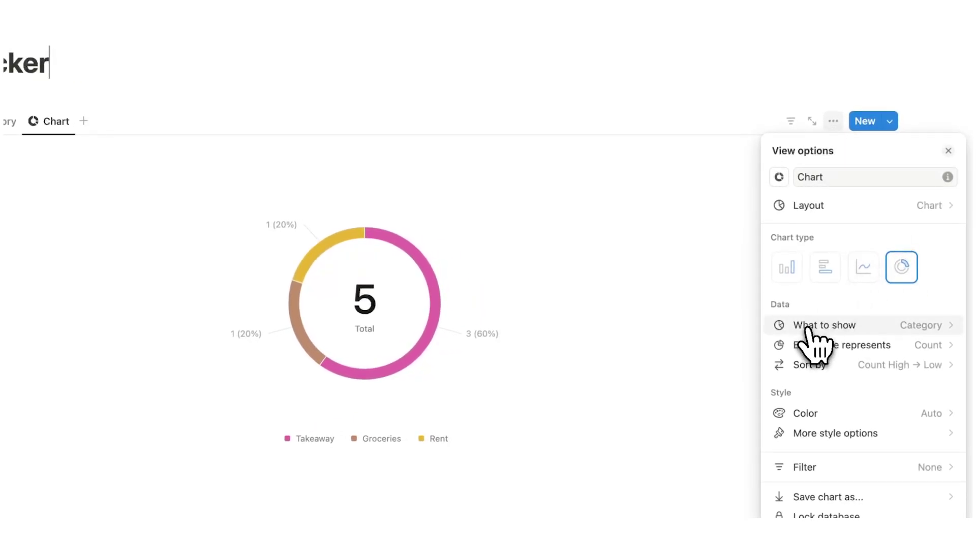
left_click(879, 326)
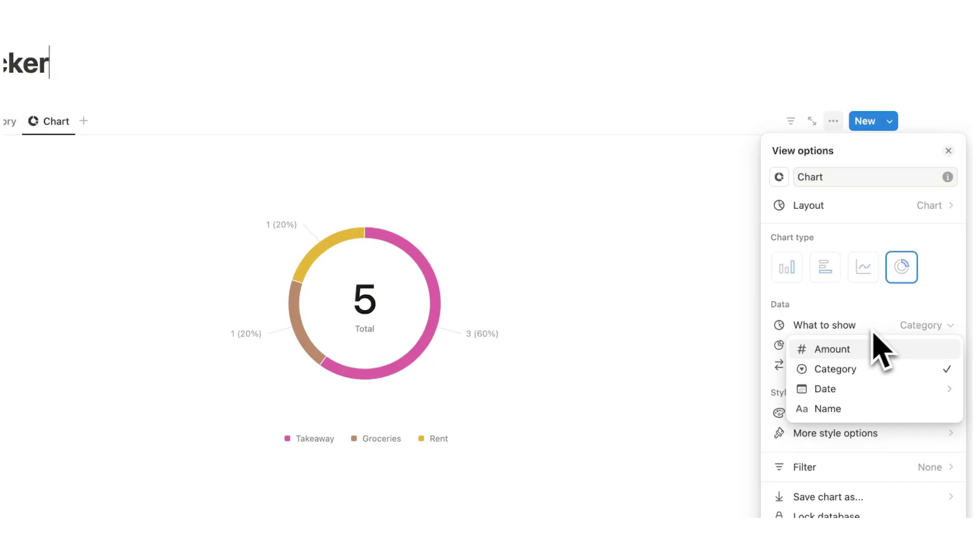
mouse_move(865, 389)
left_click(733, 372)
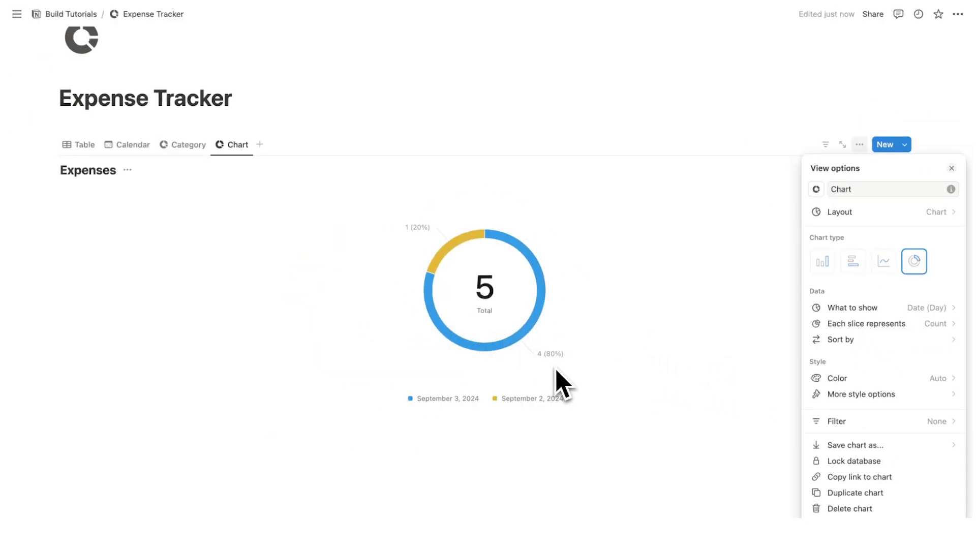
Set the donut chart to show Category, with each slice representing the sum of Amount.
left_click(888, 310)
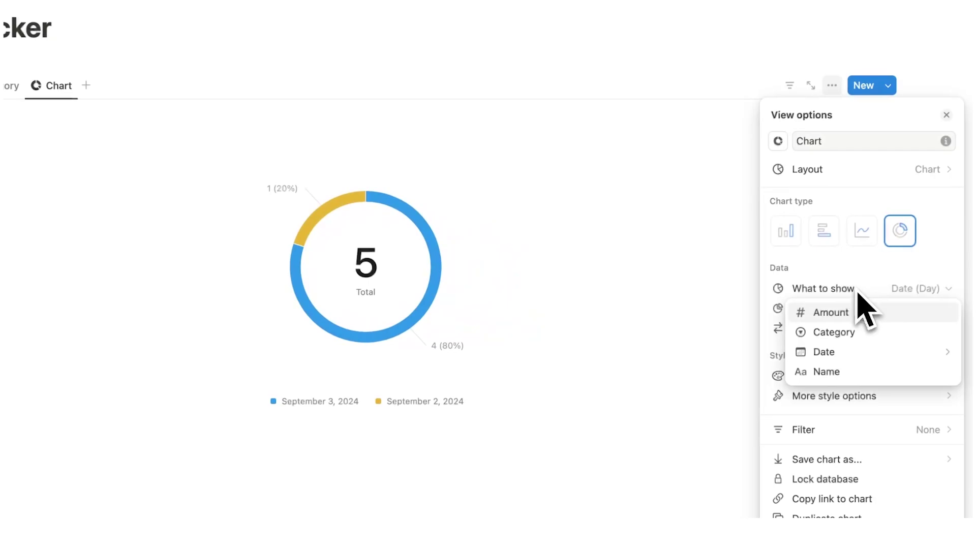
left_click(881, 333)
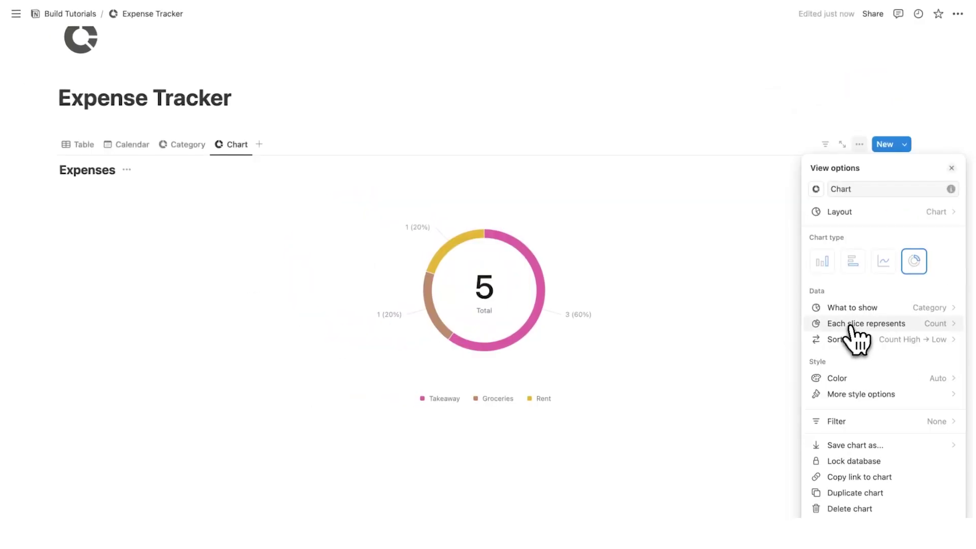
left_click(909, 326)
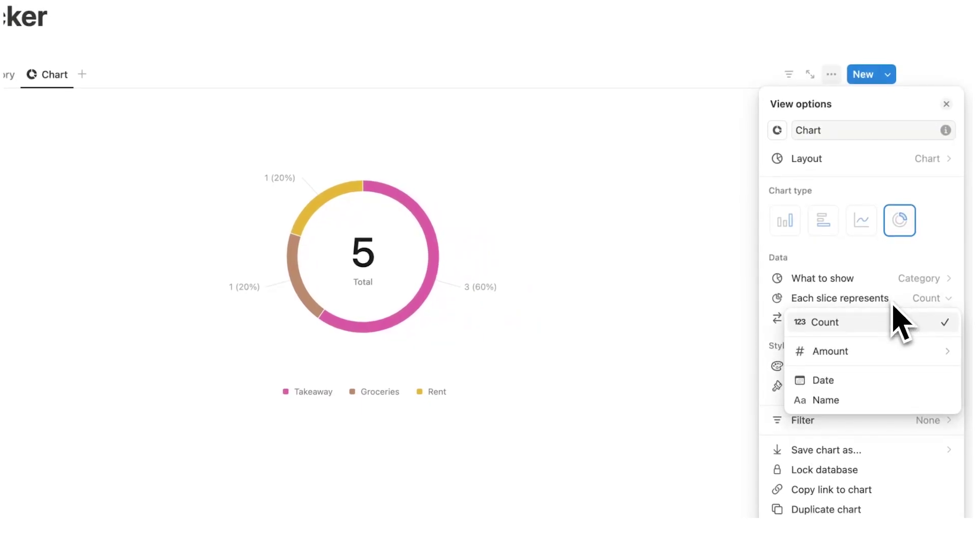
mouse_move(867, 356)
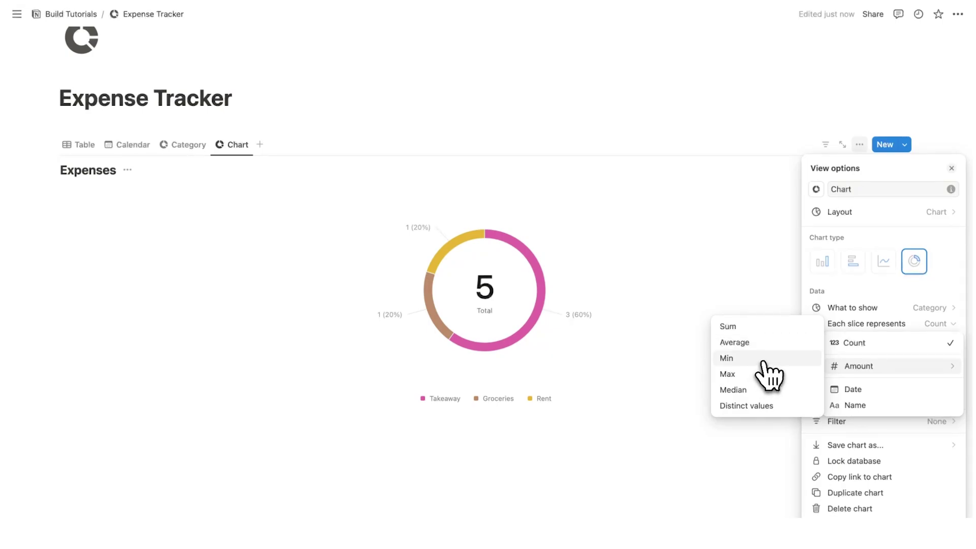
left_click(761, 328)
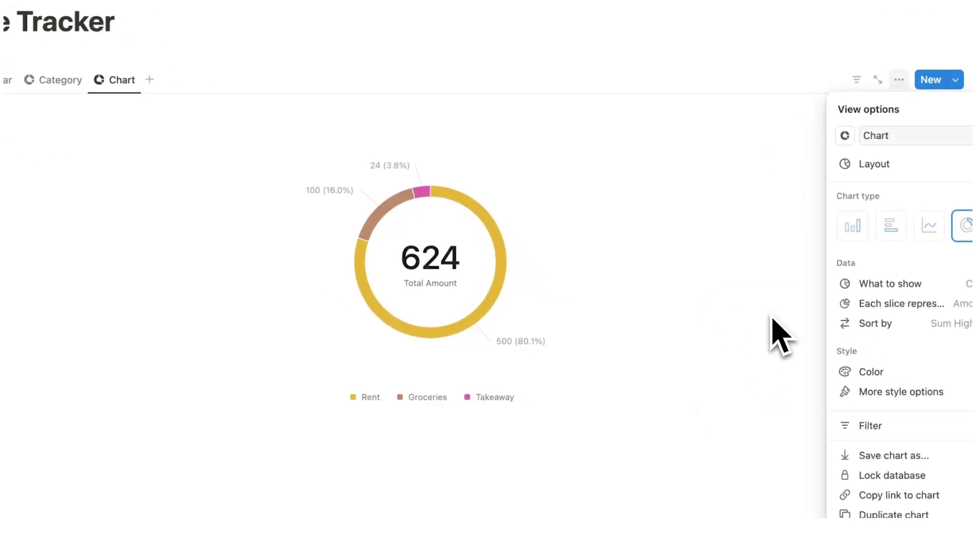
Filter the donut chart by Category with the condition Is not Rent.
left_click(769, 319)
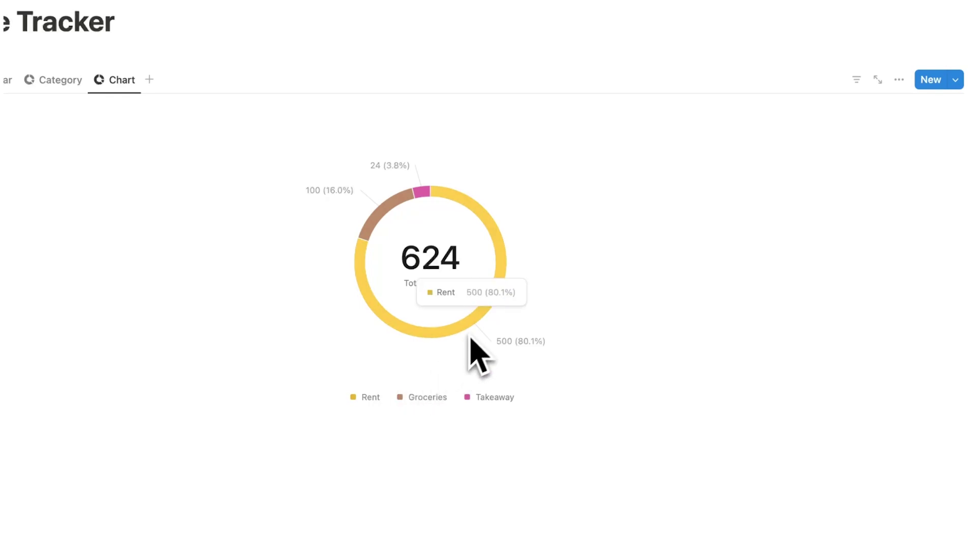
mouse_move(390, 233)
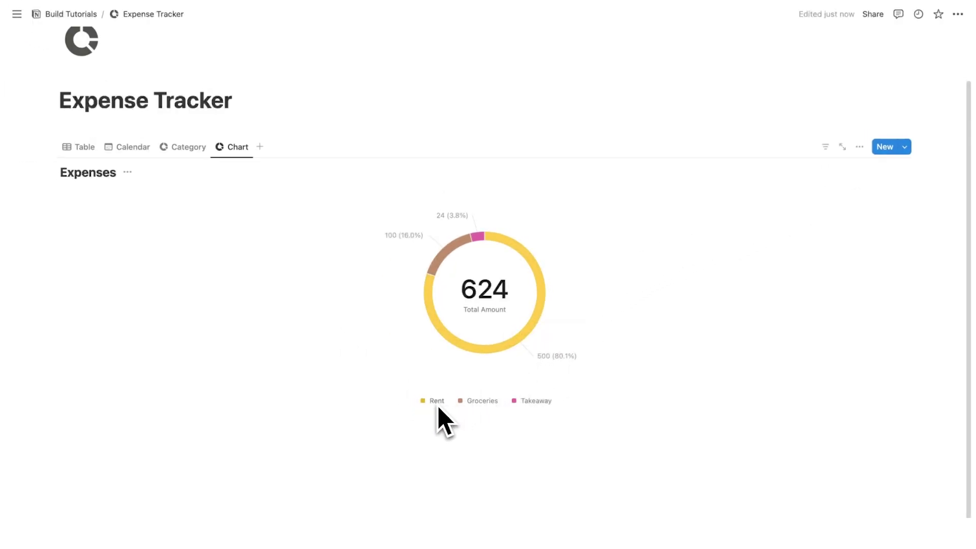
mouse_move(468, 345)
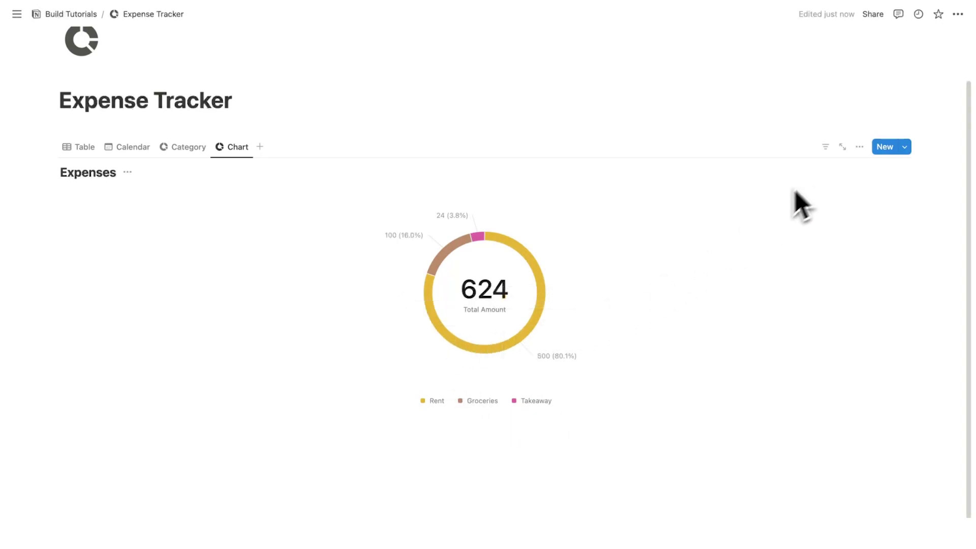
left_click(860, 147)
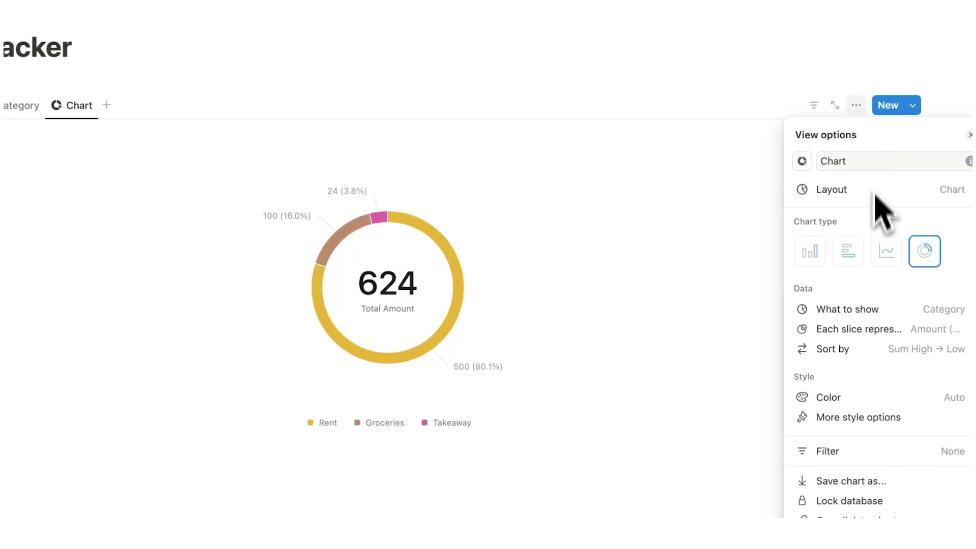
left_click(869, 469)
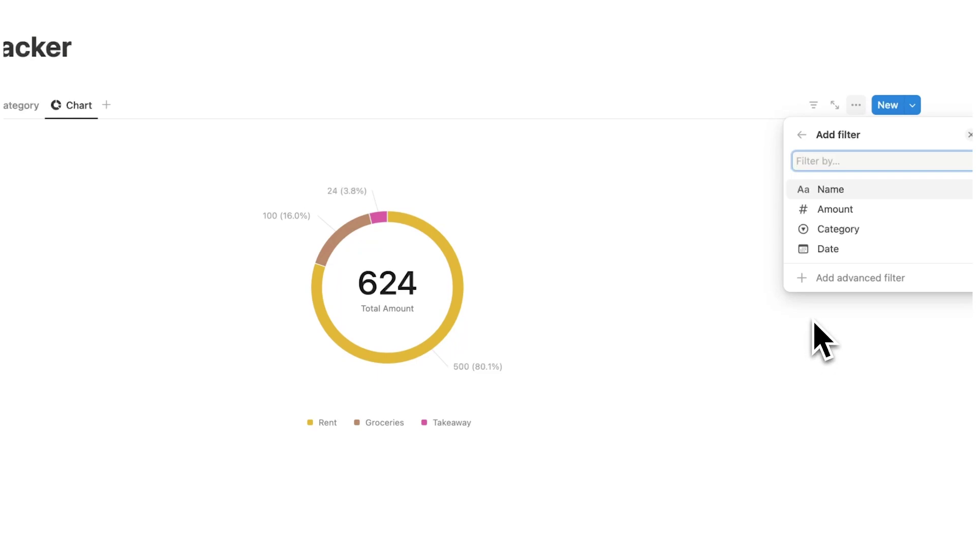
left_click(876, 229)
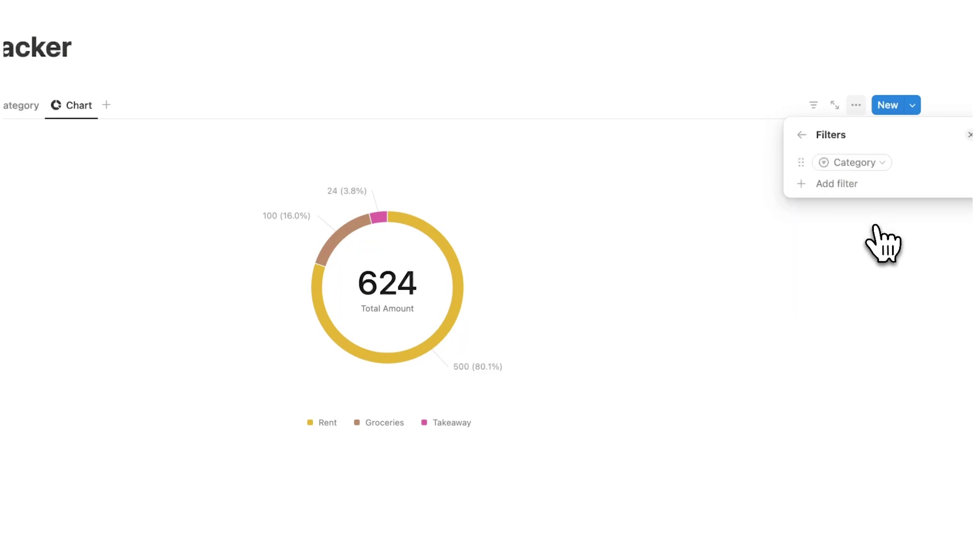
left_click(874, 166)
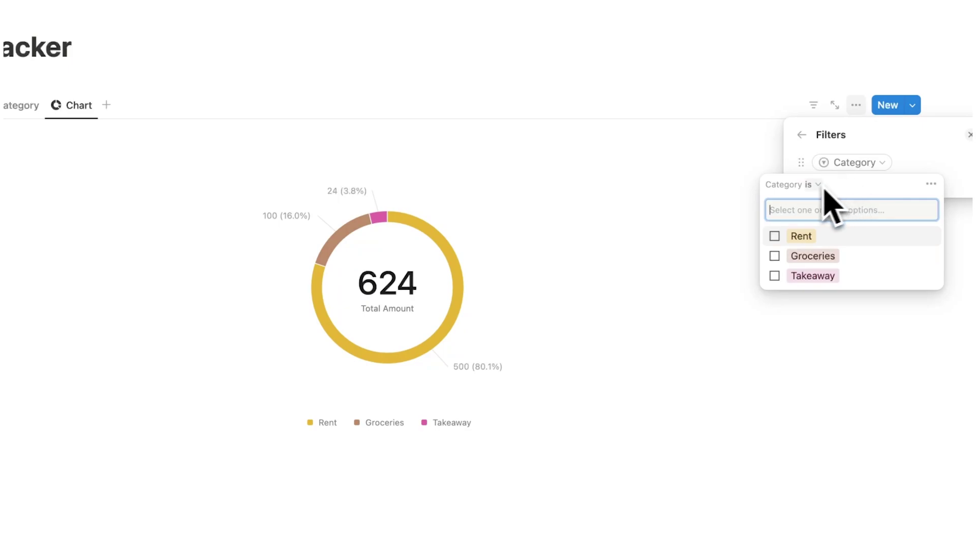
left_click(816, 185)
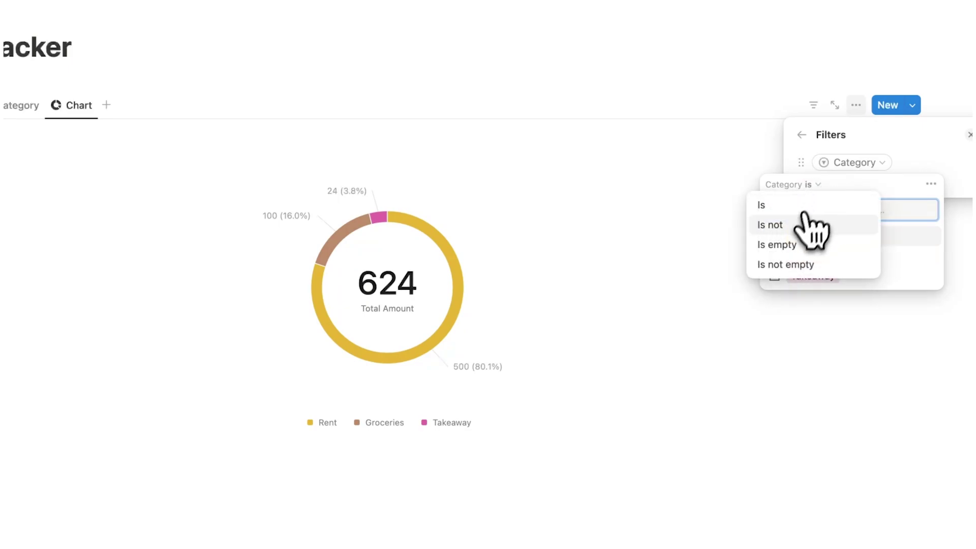
left_click(810, 221)
left_click(774, 236)
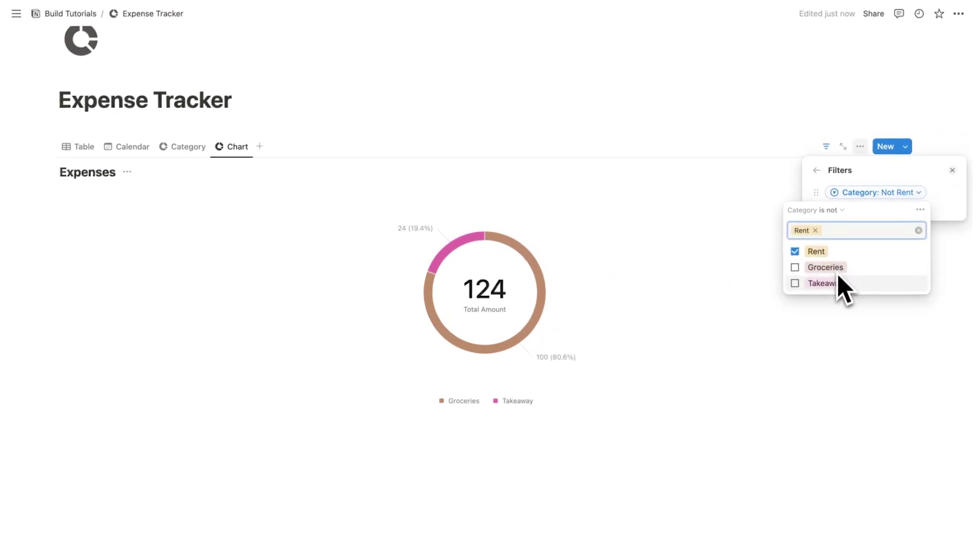
left_click(659, 354)
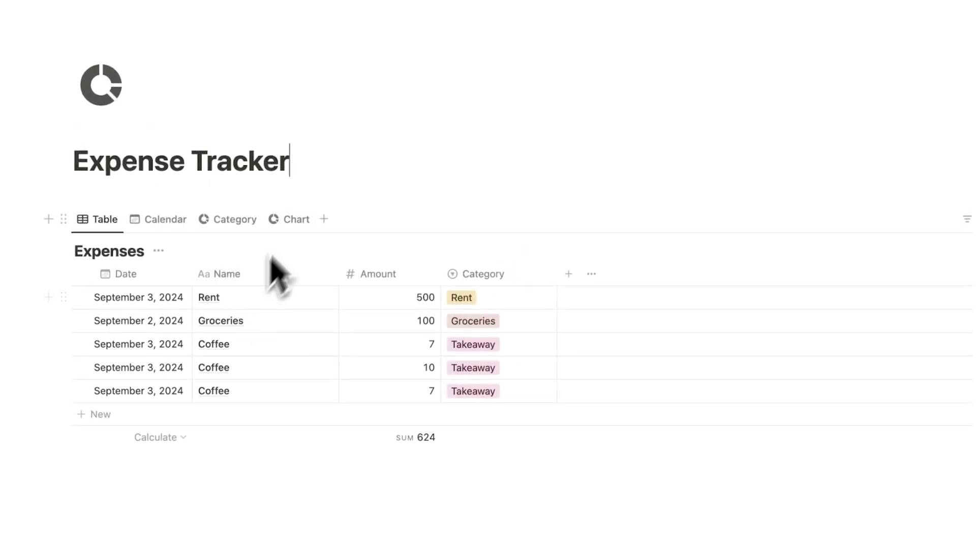
Insert a button block directly below the Expense Tracker page title.
key("Return")
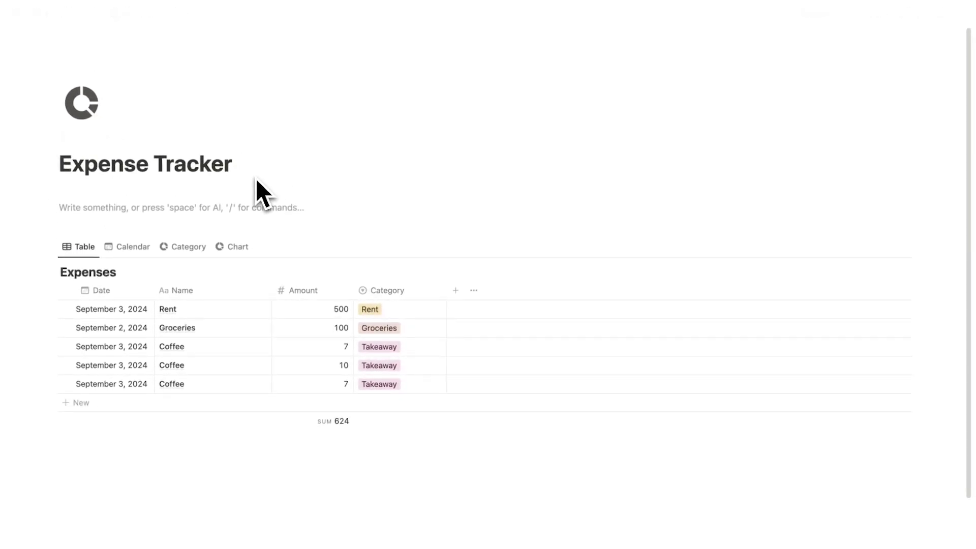
type("/but")
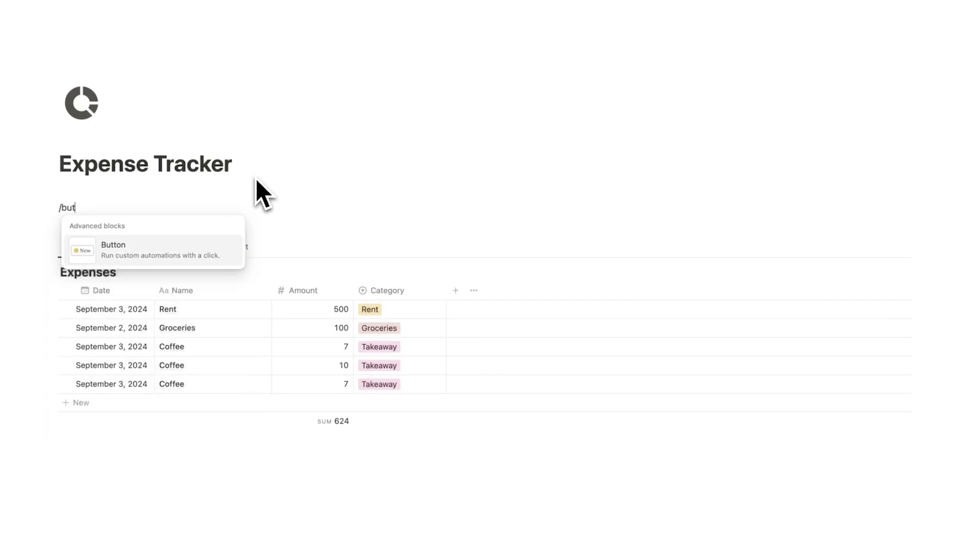
type("t")
left_click(228, 247)
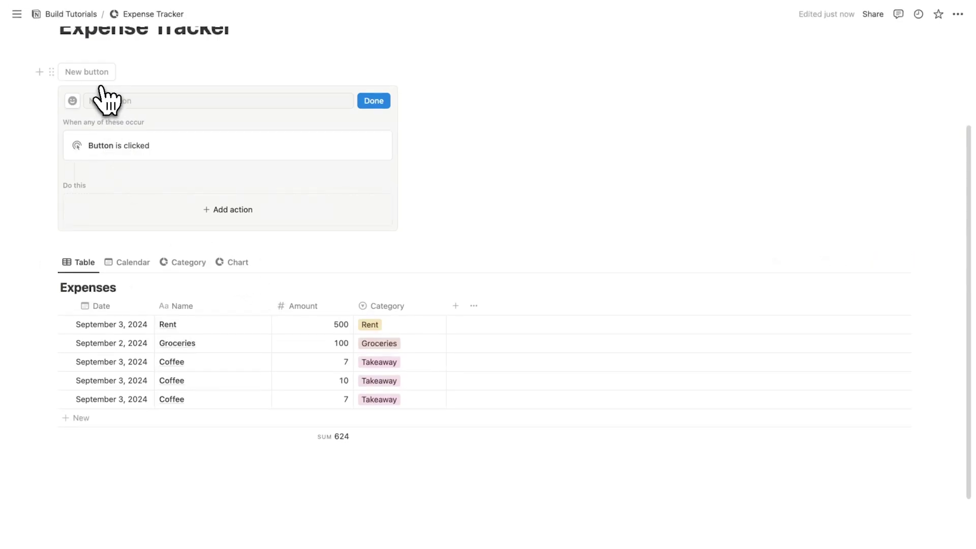
Name the new button Rent and give it a house icon.
left_click(905, 262)
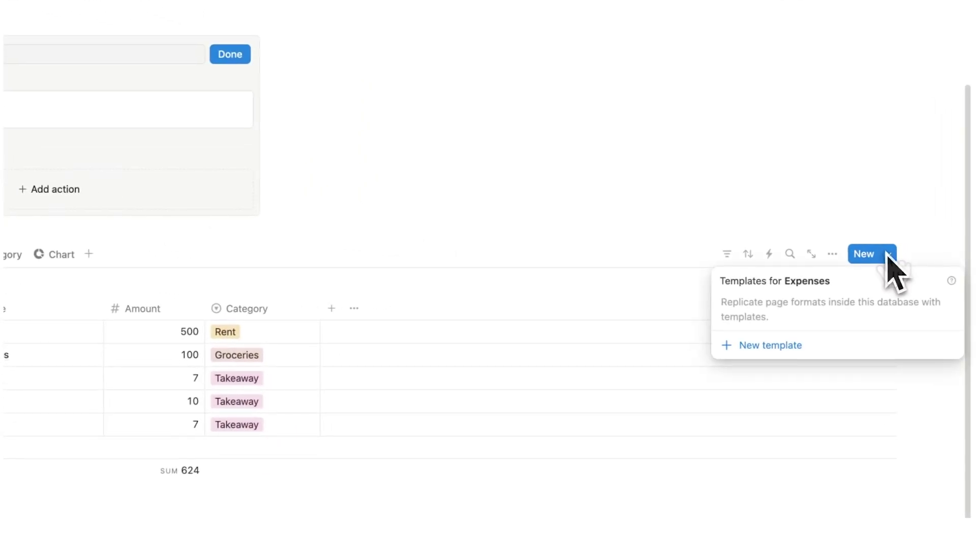
left_click(122, 113)
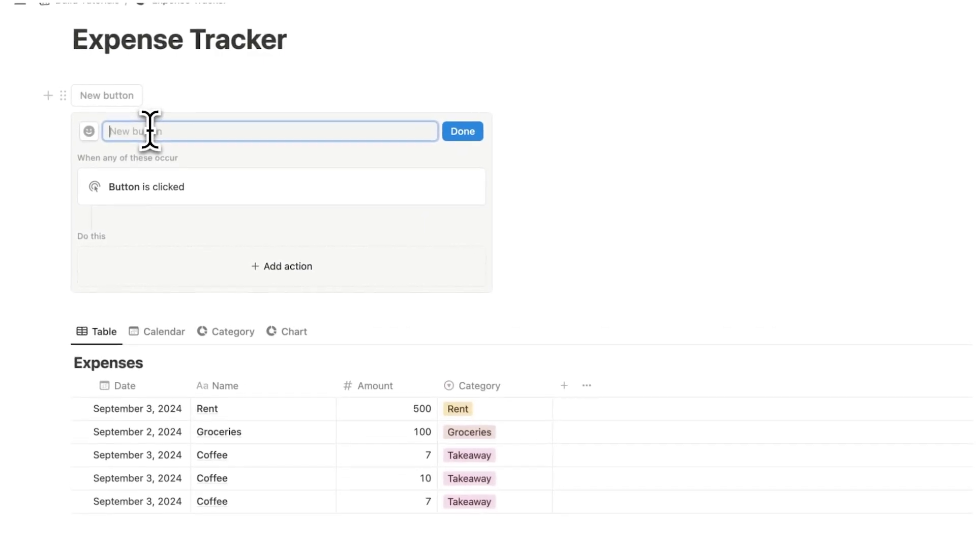
type("Rent")
left_click(125, 173)
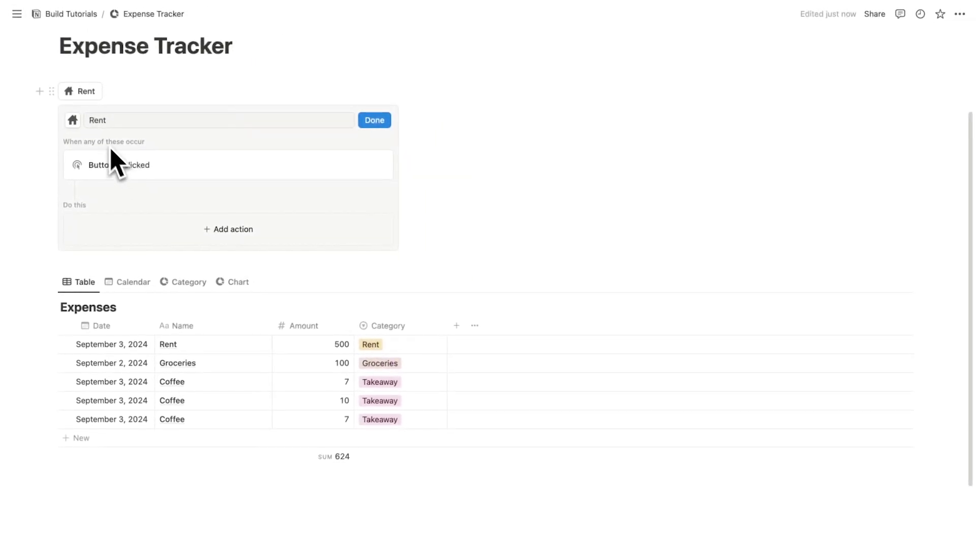
Add a button action that adds a page named Rent to the Expenses database.
left_click(198, 239)
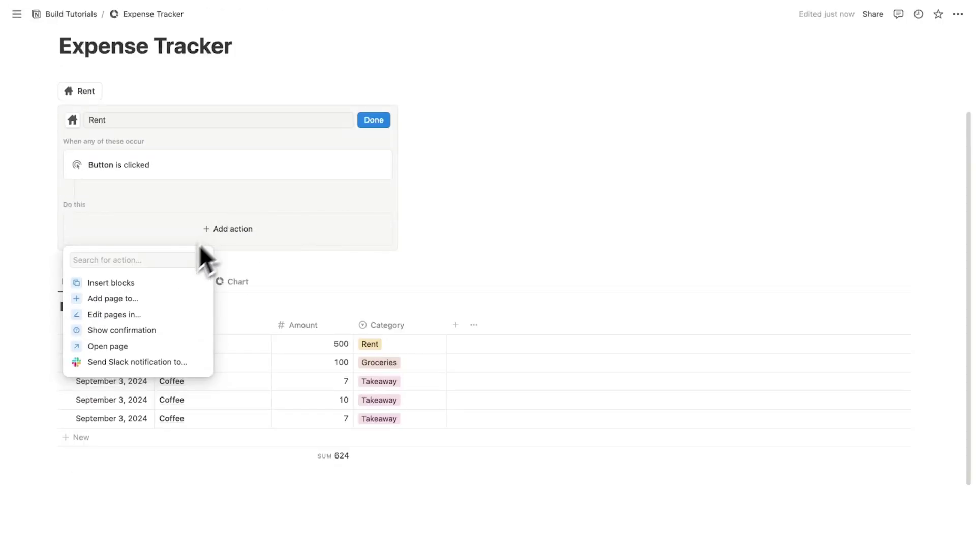
left_click(150, 299)
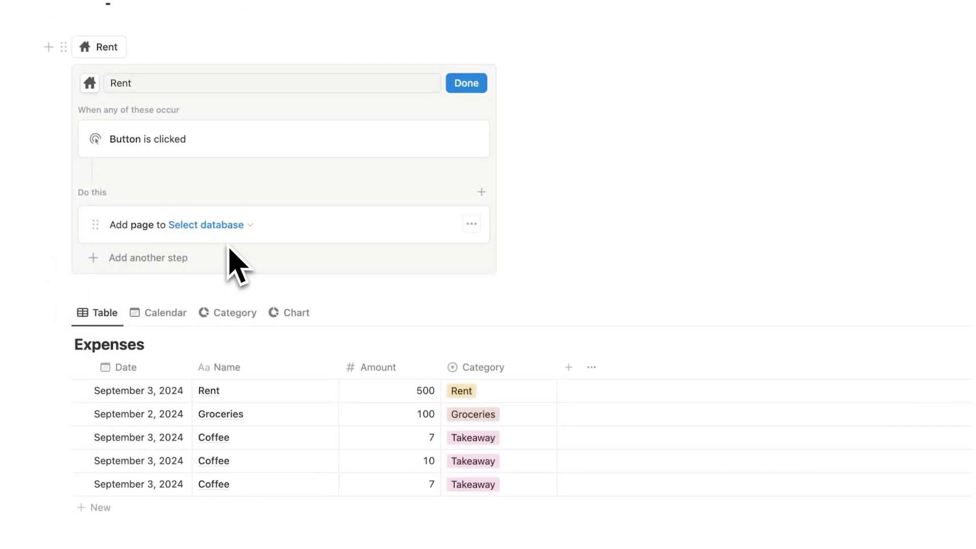
left_click(195, 226)
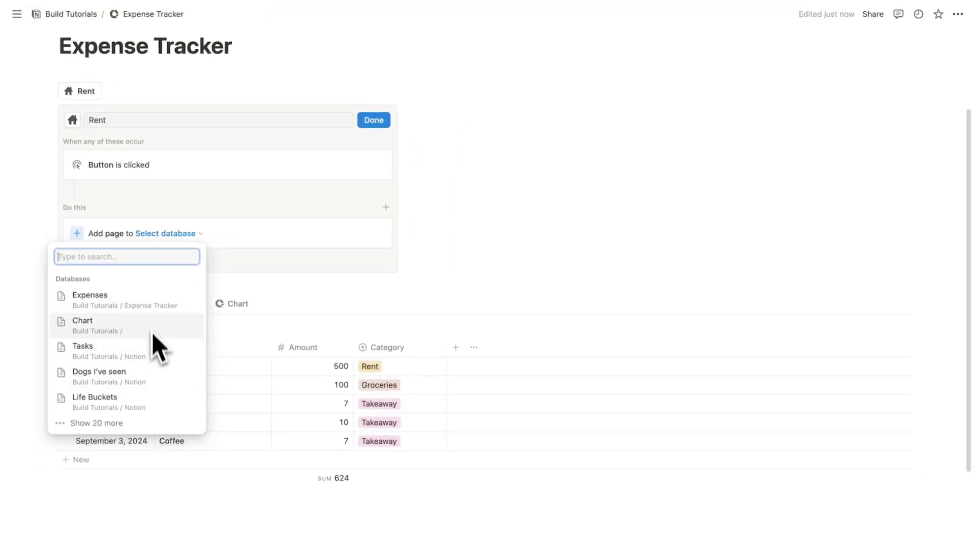
left_click(120, 300)
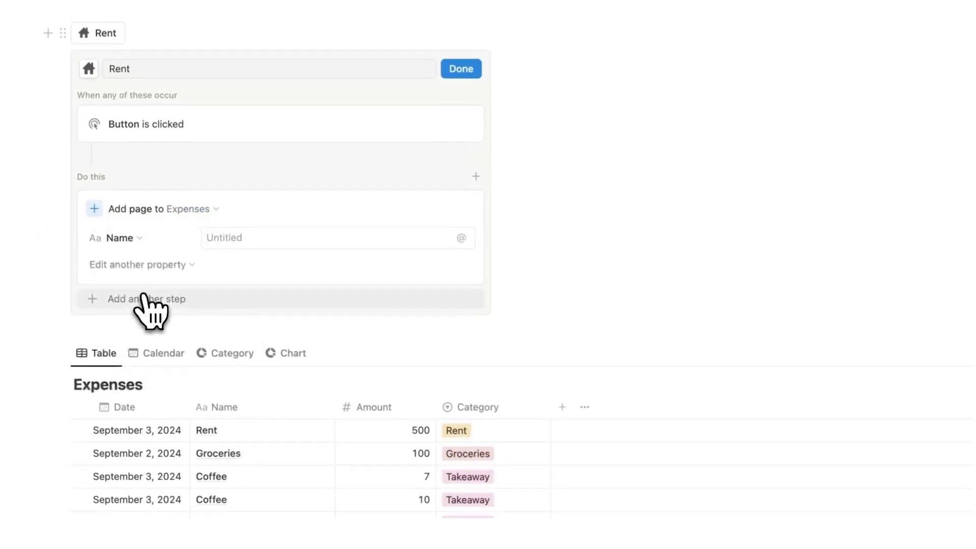
left_click(226, 237)
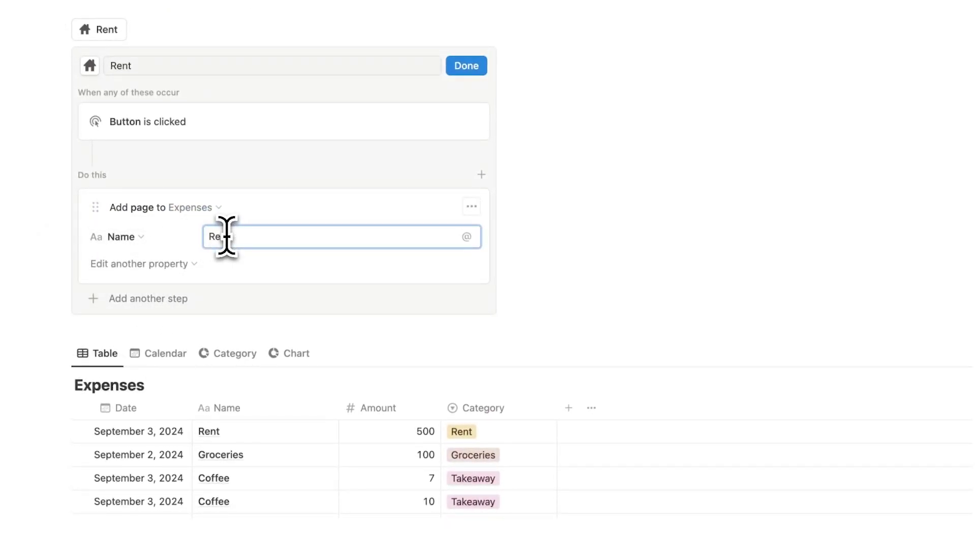
Have the button action set the new expense's Category property to Rent.
scroll(211, 274, "down", 1)
left_click(184, 248)
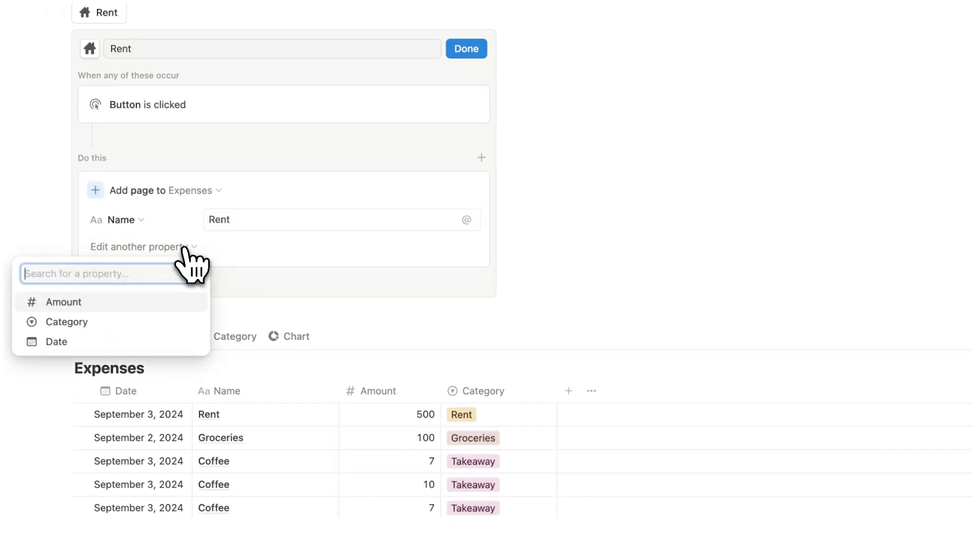
left_click(65, 323)
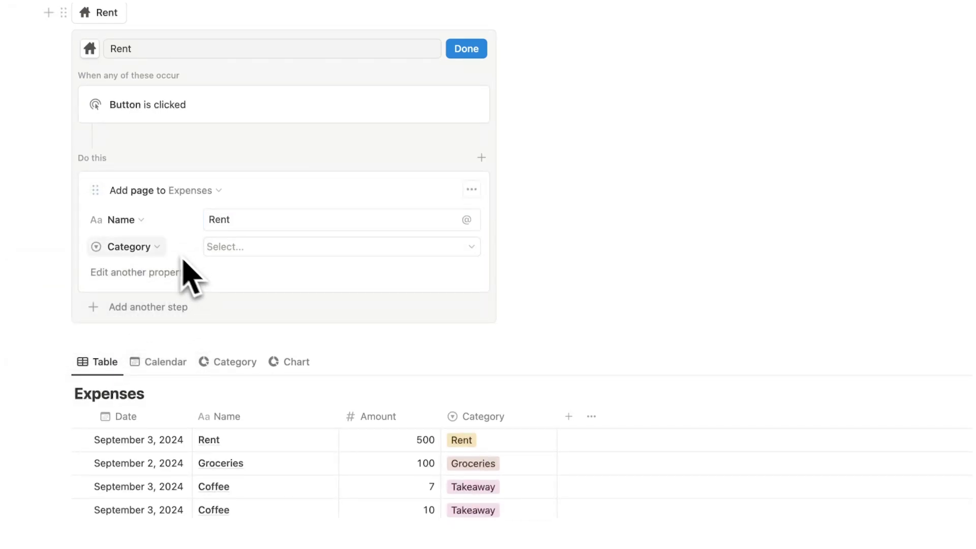
left_click(293, 247)
left_click(328, 302)
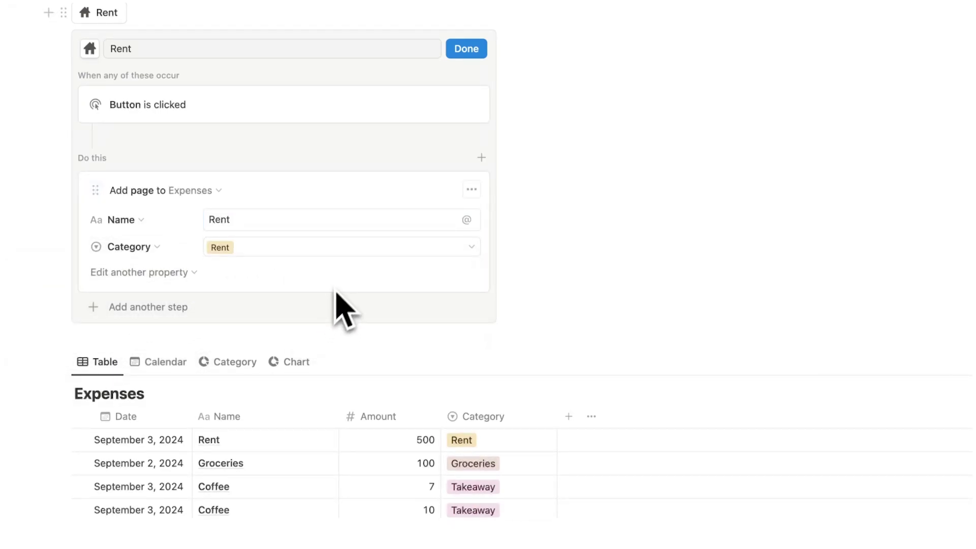
Have the button action set the new expense's Amount property to 500.
scroll(189, 253, "down", 1)
left_click(189, 253)
left_click(171, 309)
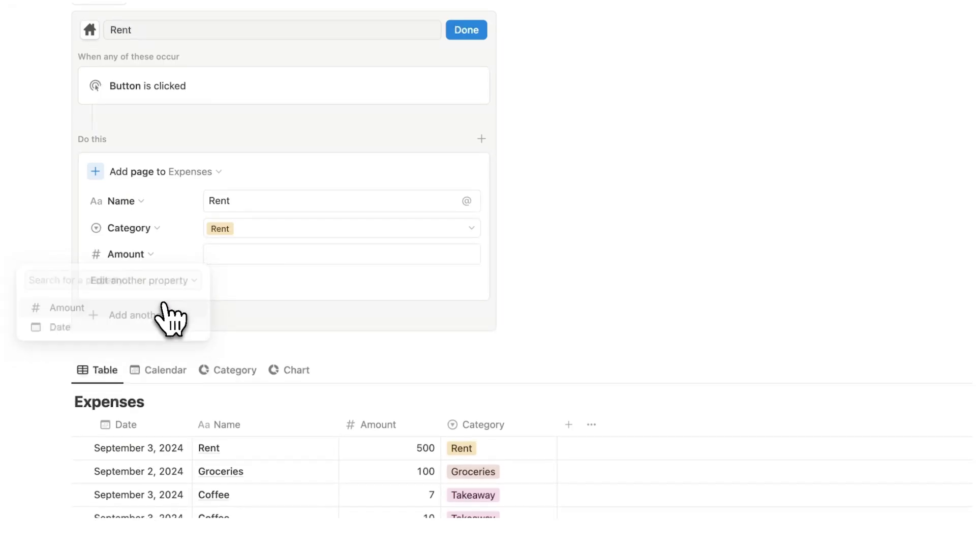
left_click(252, 254)
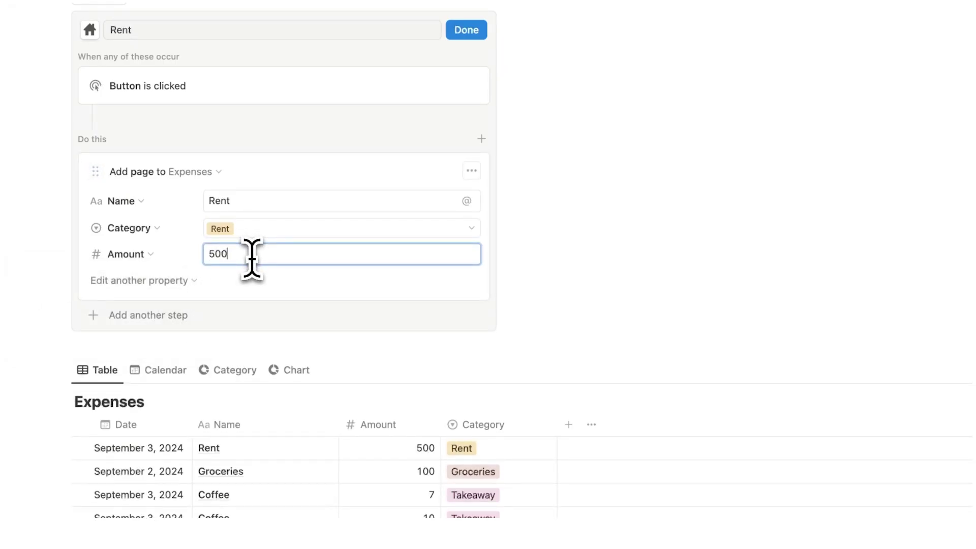
left_click(297, 134)
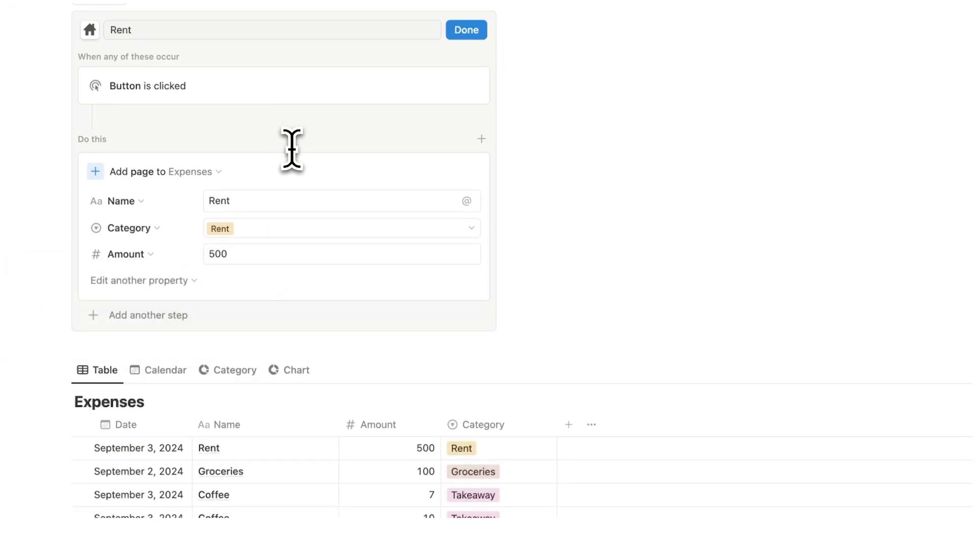
left_click(181, 317)
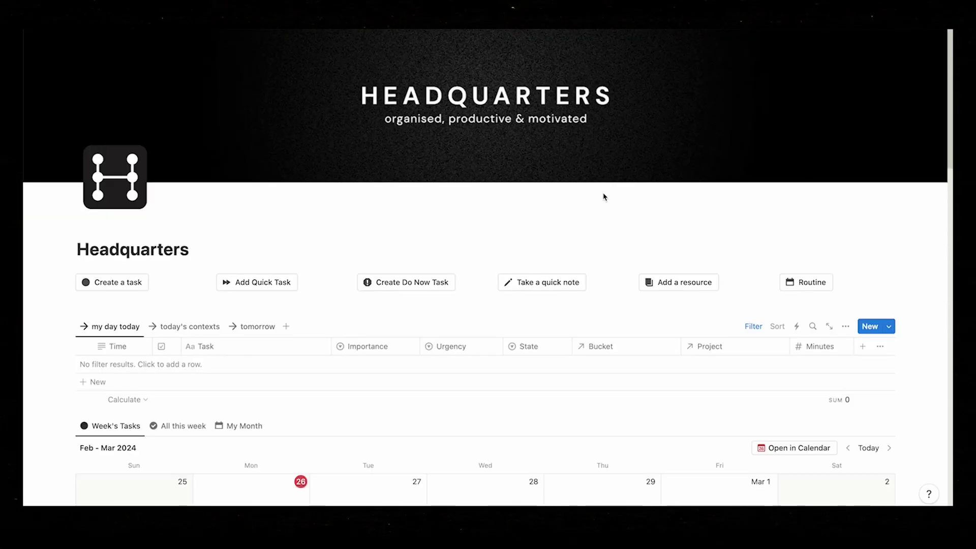
On the Headquarters page, title the new note Quick Note and link it to the Job life bucket.
scroll(604, 195, "down", 10)
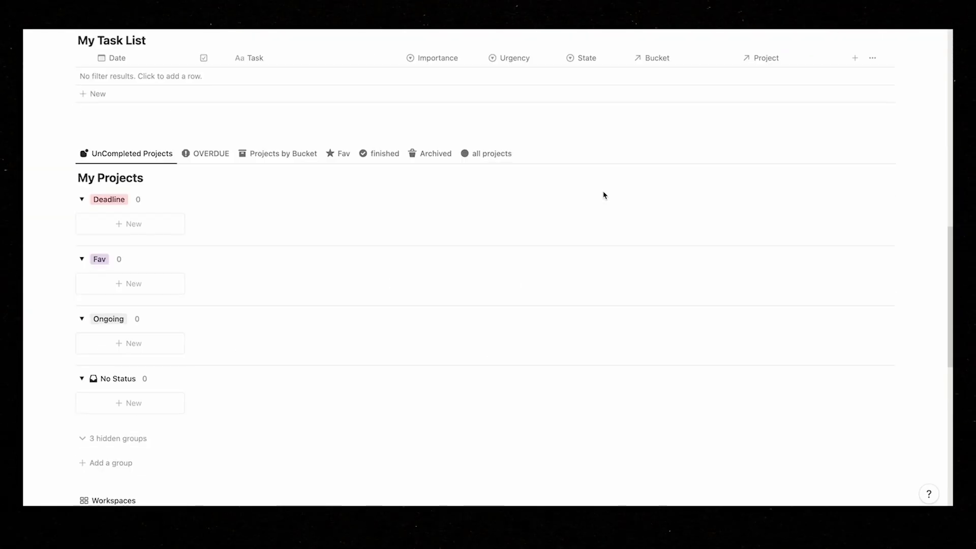
scroll(604, 195, "down", 5)
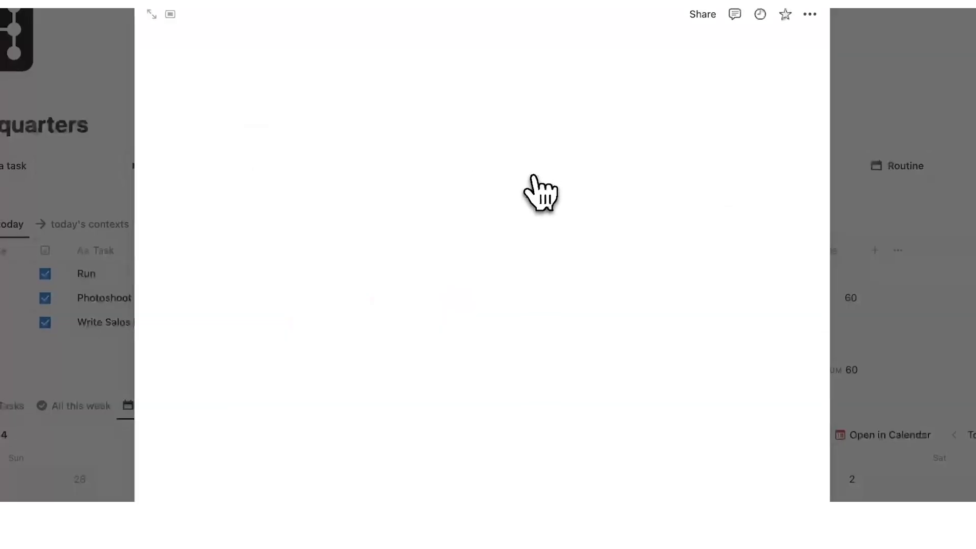
type("Quick N")
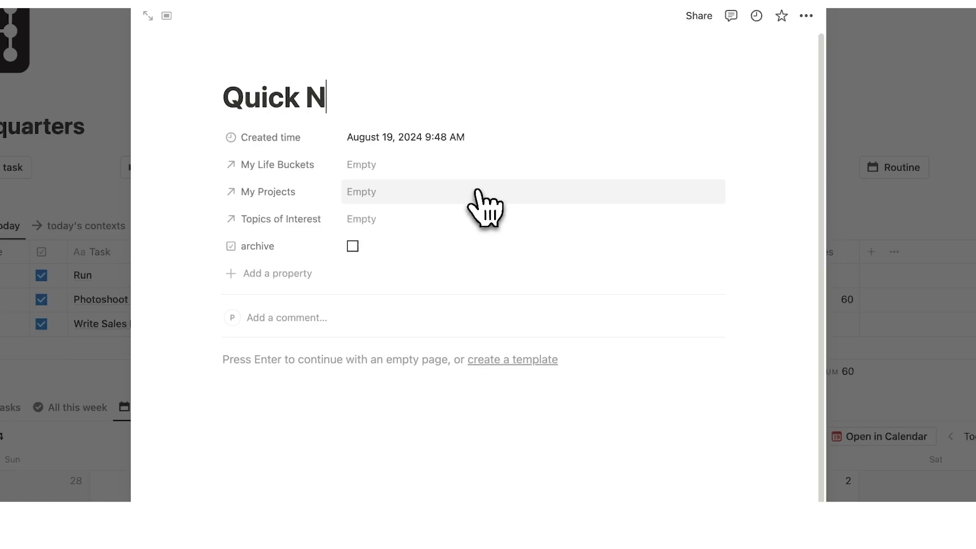
type("ote")
left_click(386, 164)
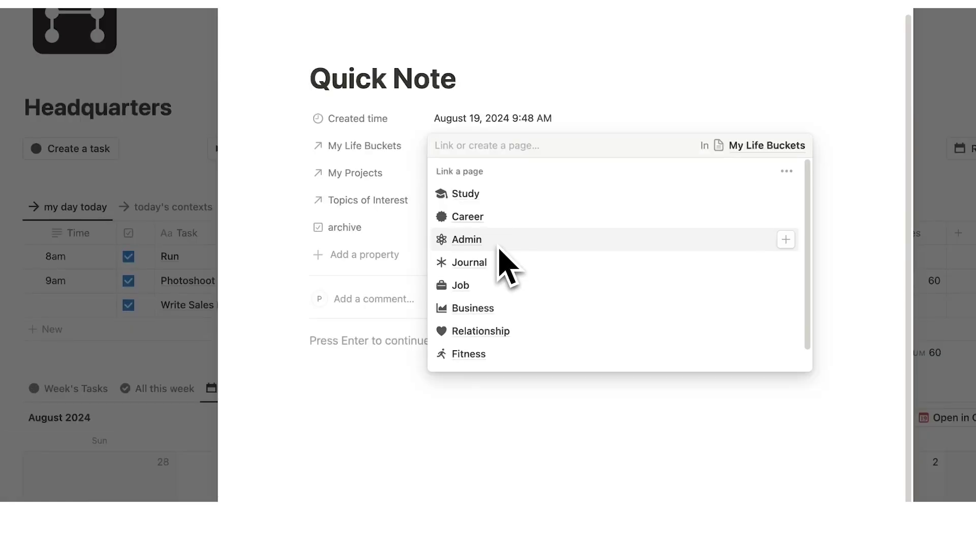
left_click(460, 285)
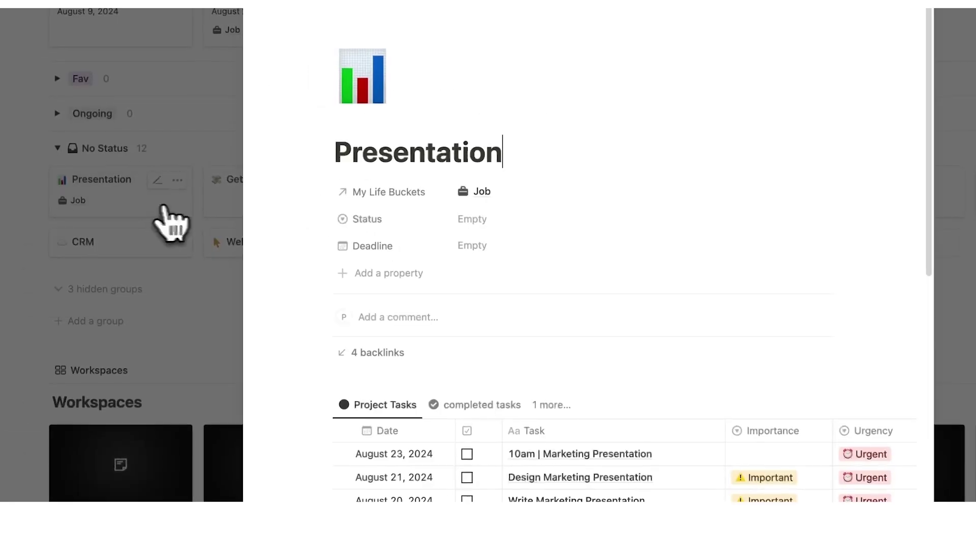
scroll(462, 185, "down", 8)
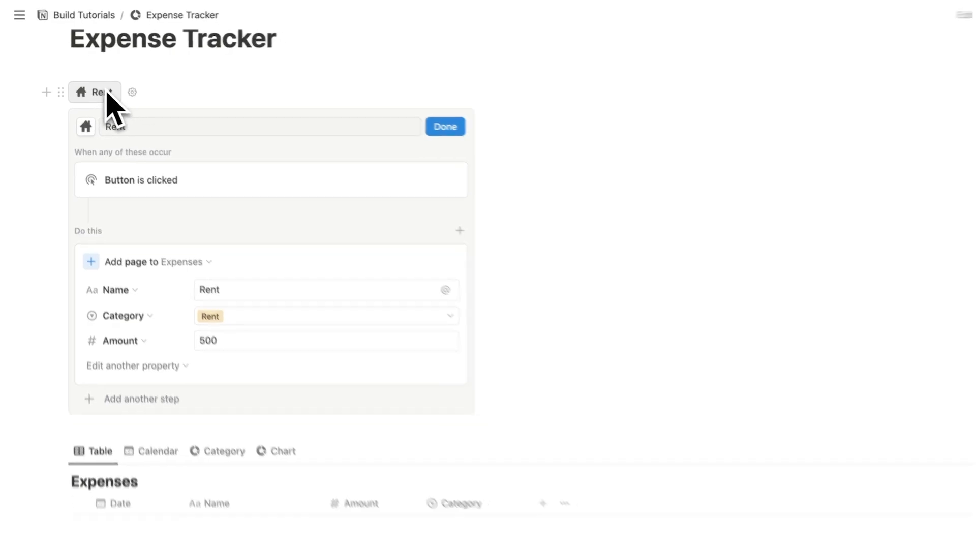
scroll(276, 247, "down", 3)
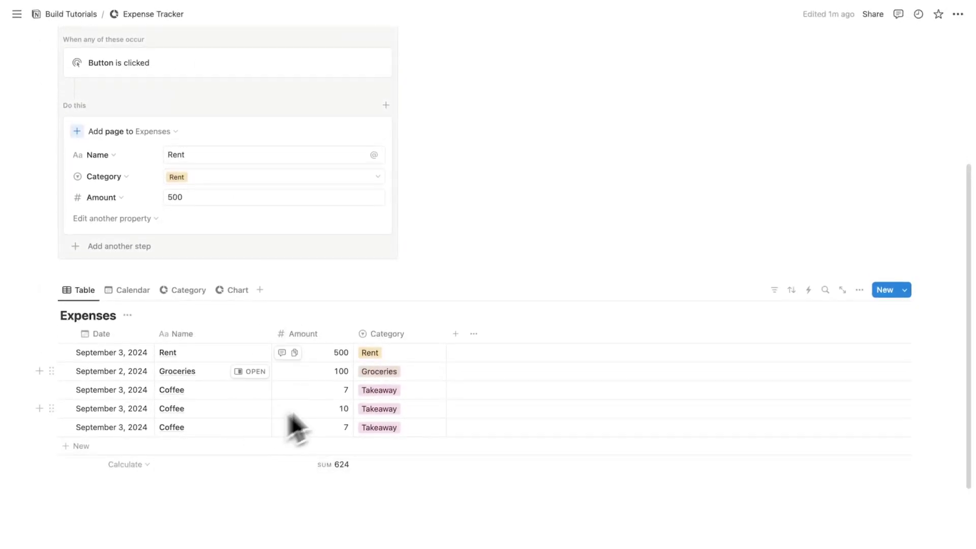
Save the Rent button's configuration and run the button to add a Rent expense to the Expenses table.
scroll(197, 374, "up", 5)
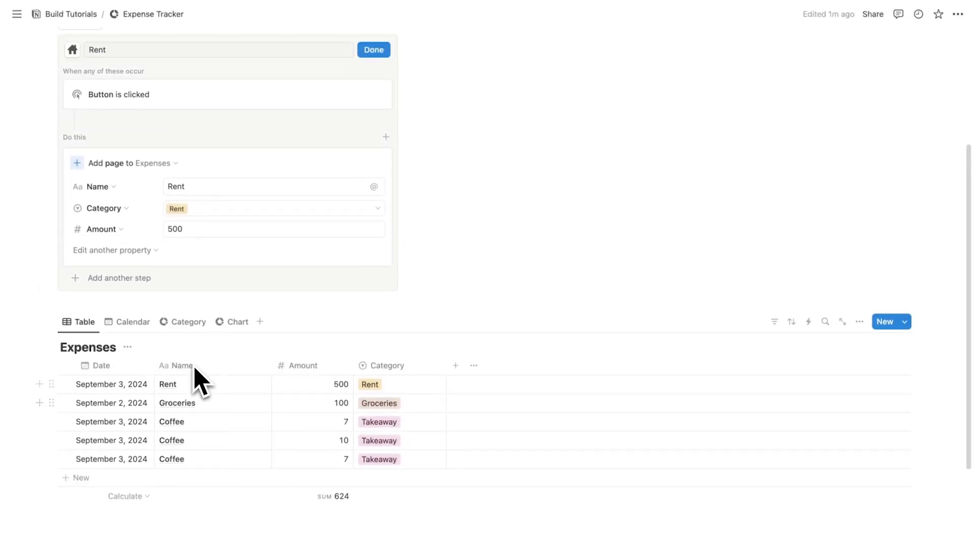
left_click(379, 229)
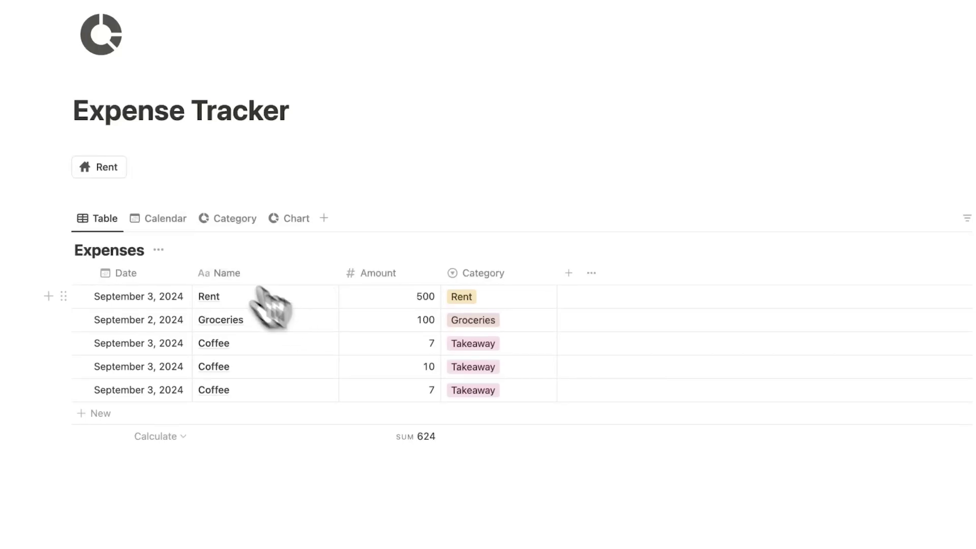
left_click(109, 169)
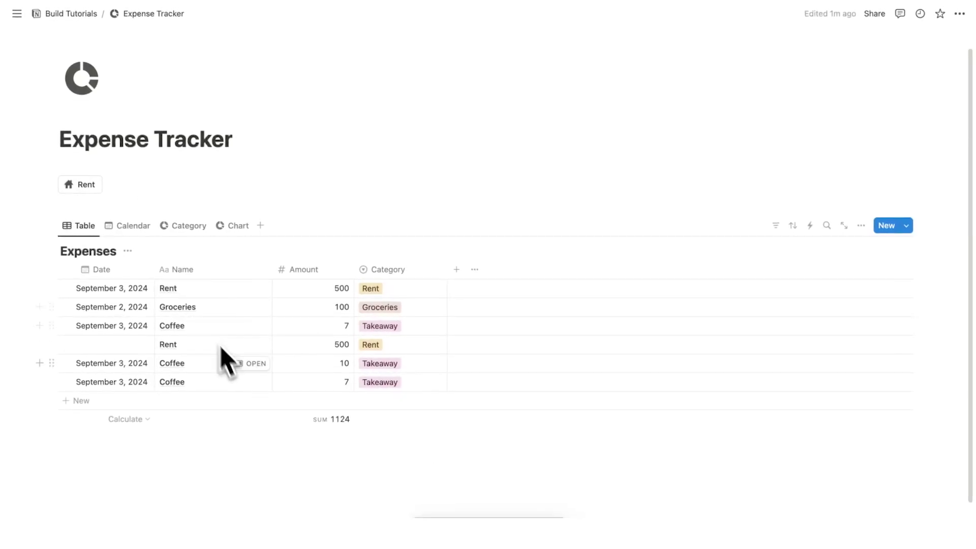
scroll(367, 351, "down", 1)
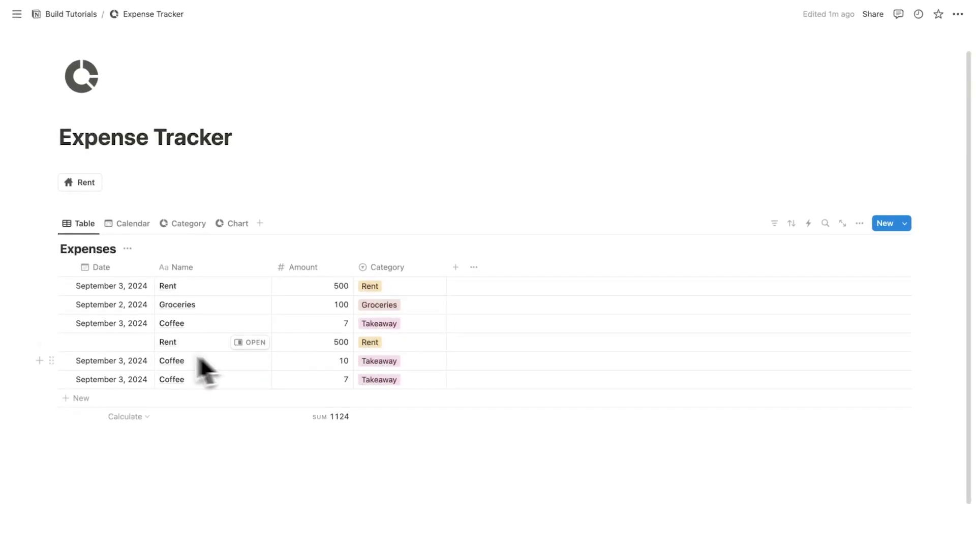
Set the newly added Rent expense's date to September 3, 2024 and delete that expense from the table.
left_click(113, 343)
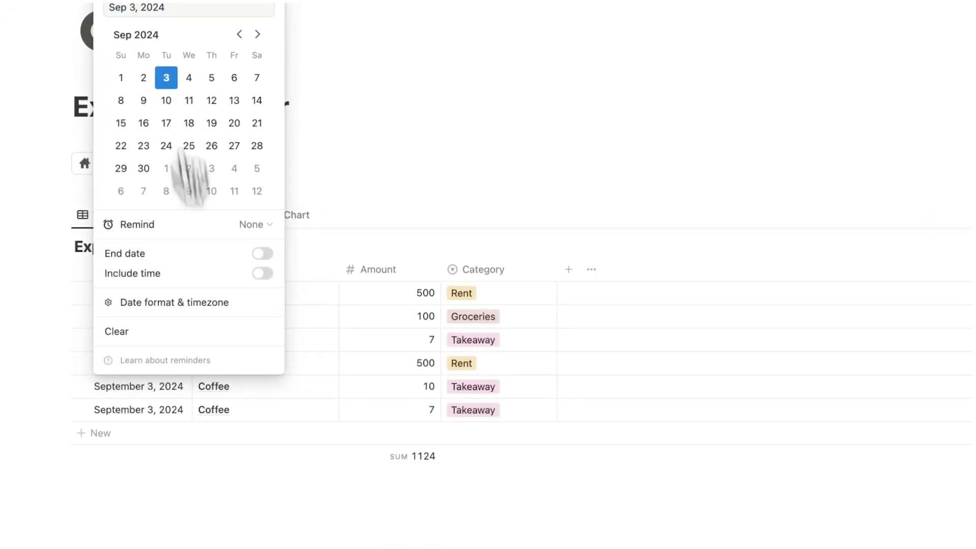
left_click(225, 502)
scroll(225, 502, "down", 1)
left_click(81, 319)
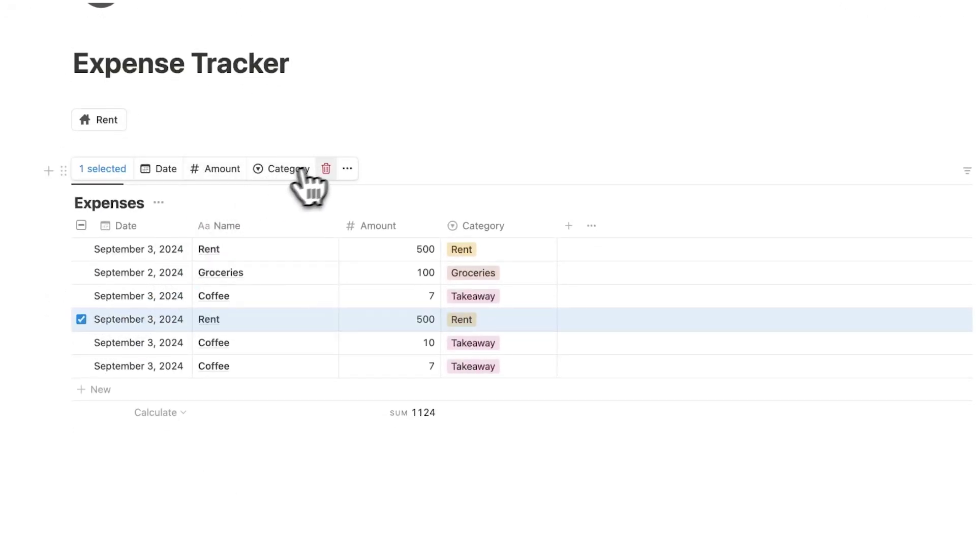
left_click(326, 168)
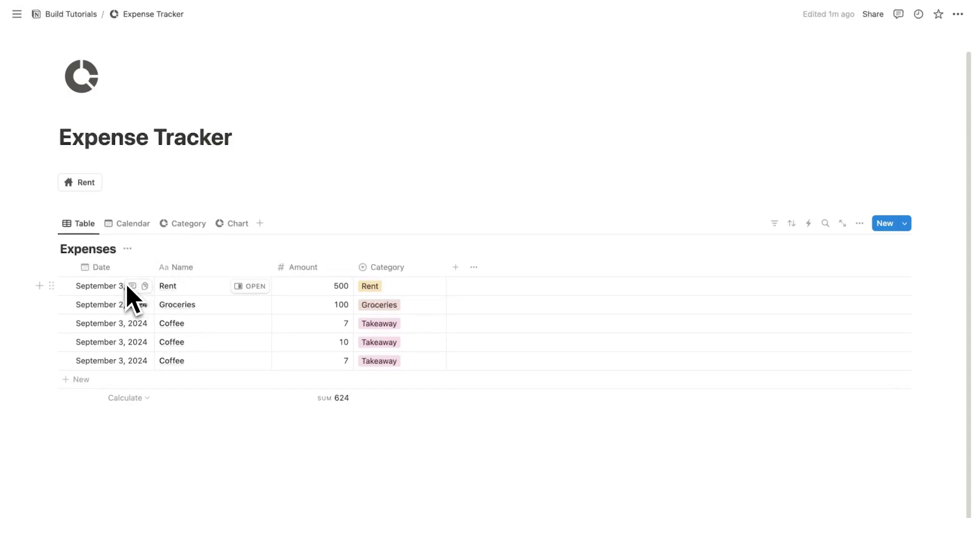
Have the Rent button also set the Date property to Today, save it and run it to add a Rent expense.
left_click(85, 208)
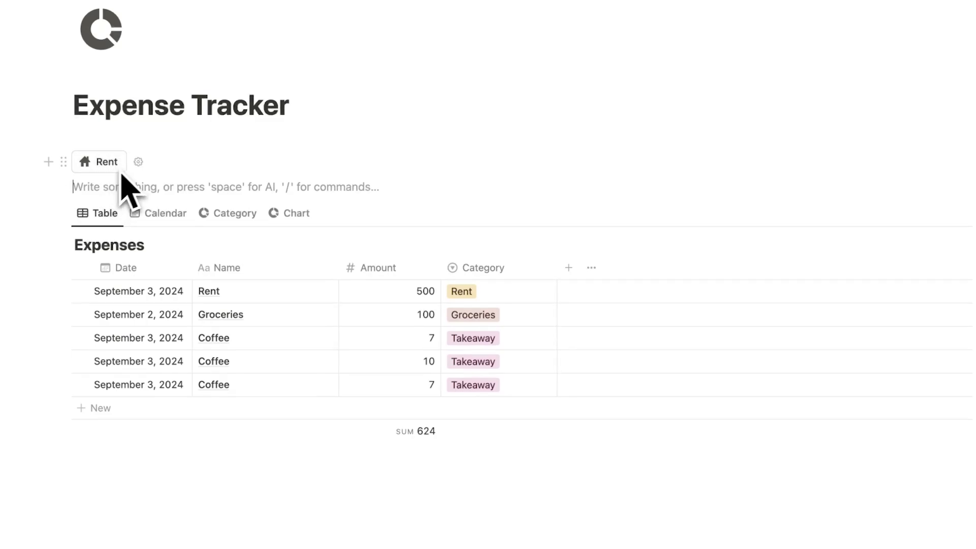
left_click(138, 161)
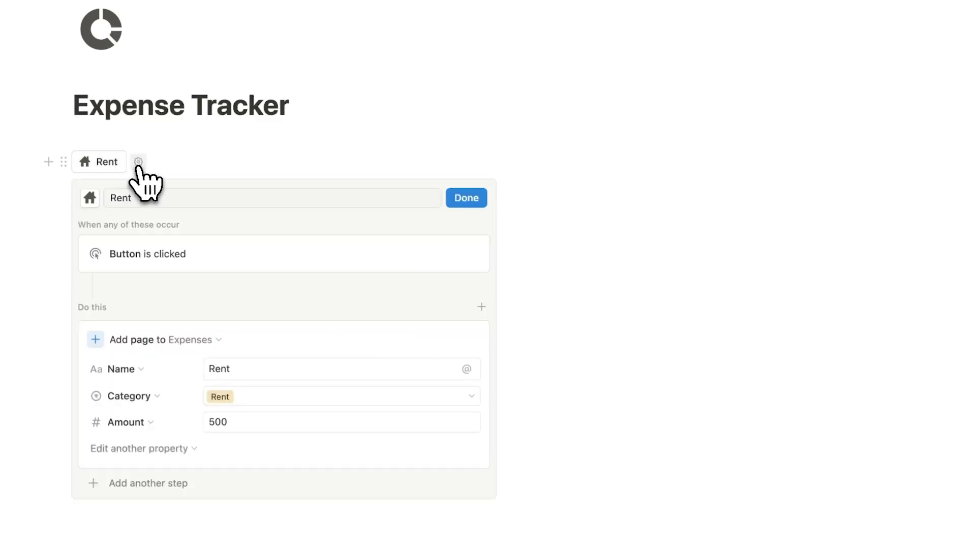
scroll(162, 175, "down", 3)
left_click(148, 366)
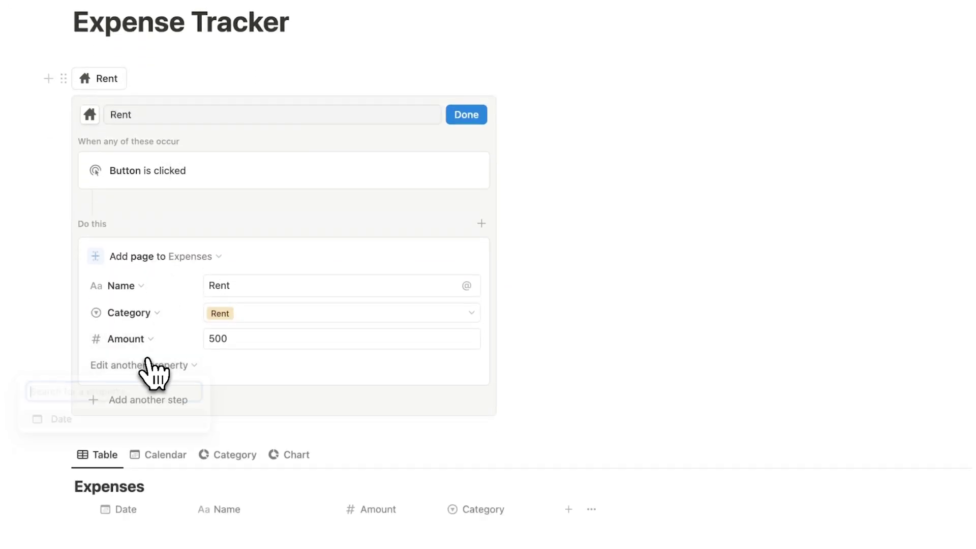
left_click(53, 420)
left_click(315, 365)
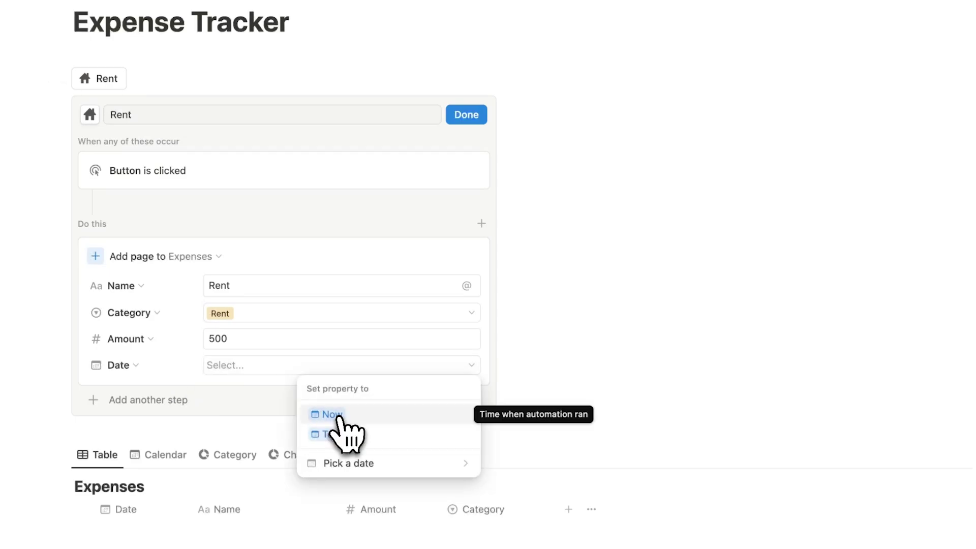
left_click(358, 433)
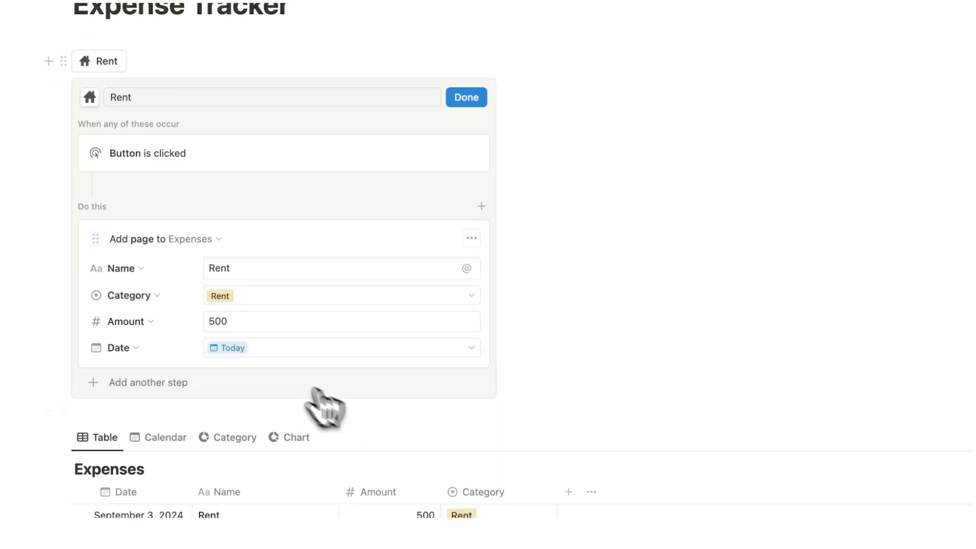
left_click(465, 99)
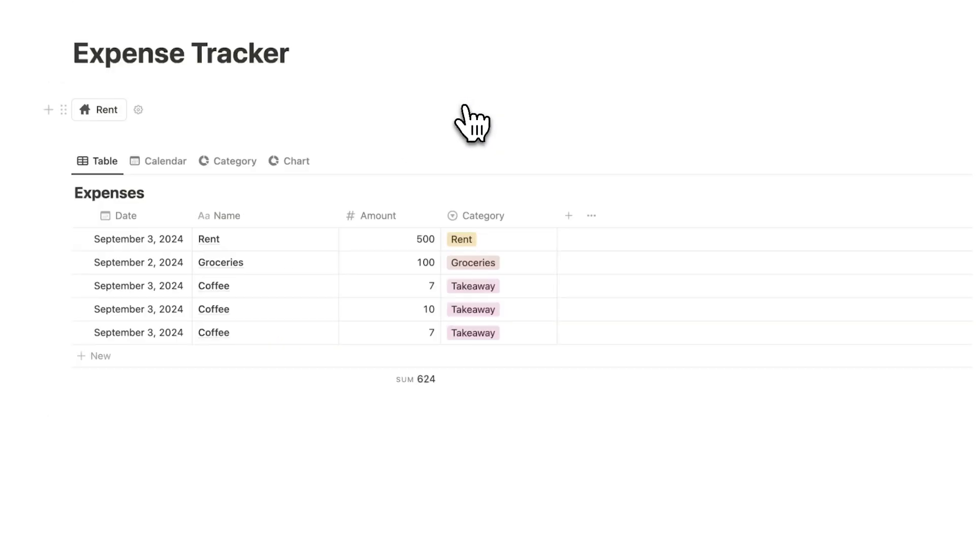
left_click(116, 113)
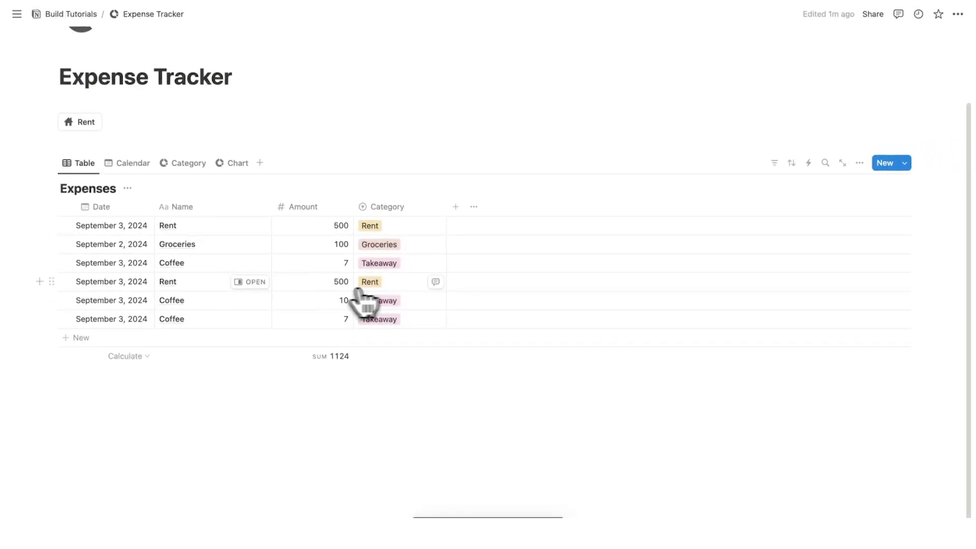
scroll(389, 288, "up", 1)
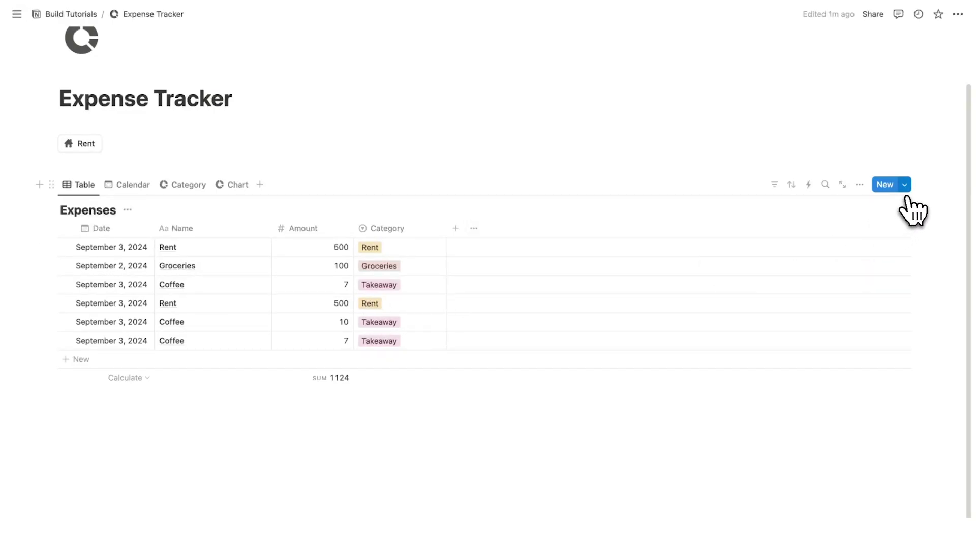
Create a new template for the Expenses database named Rent with the Amount set to 500.
left_click(906, 186)
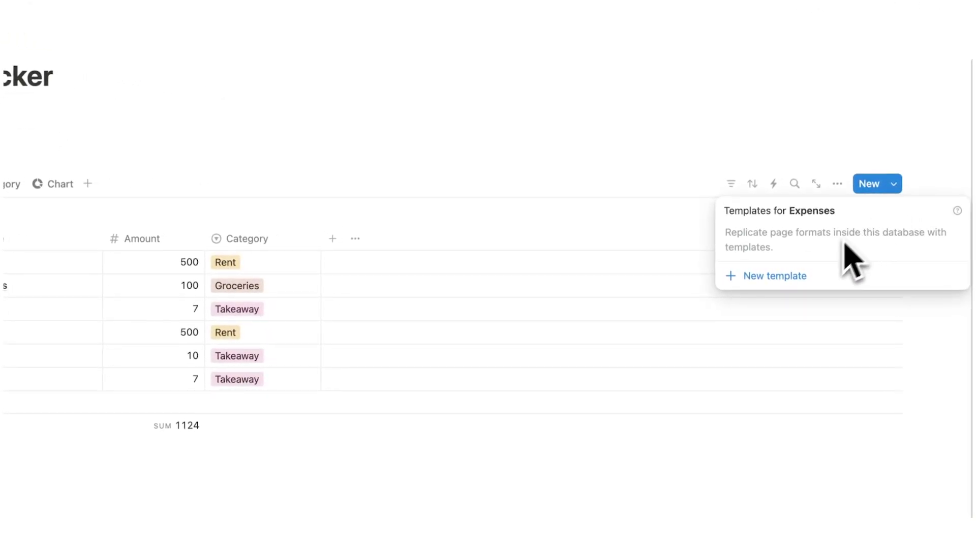
left_click(818, 275)
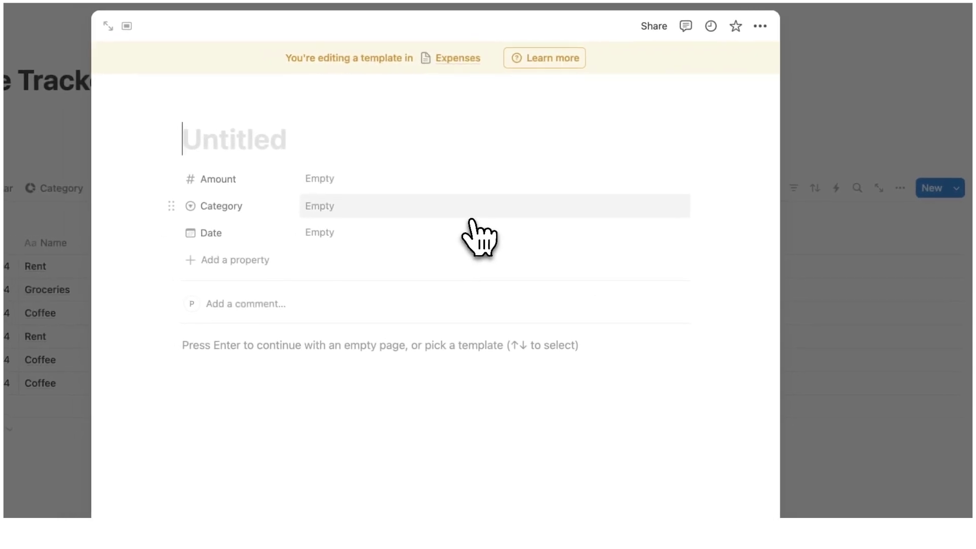
type("Rent")
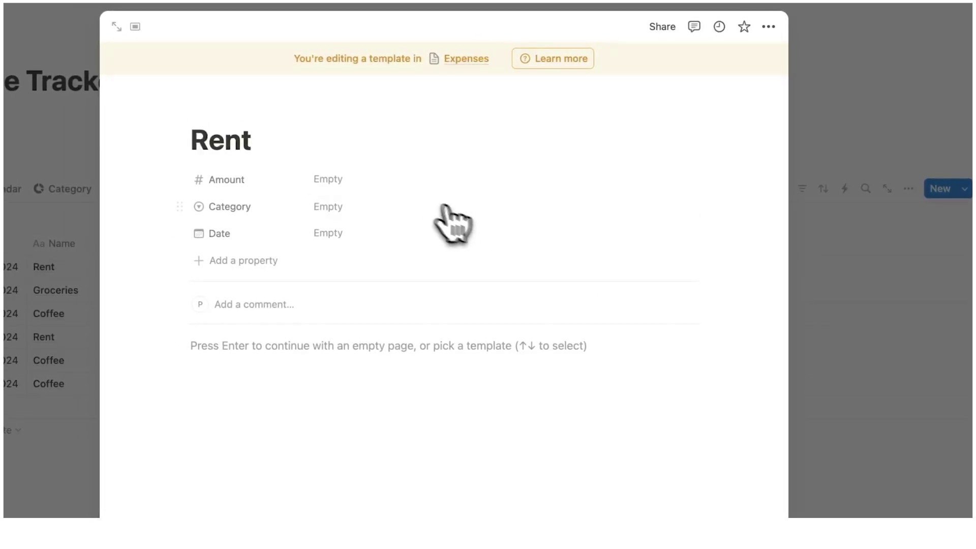
left_click(410, 188)
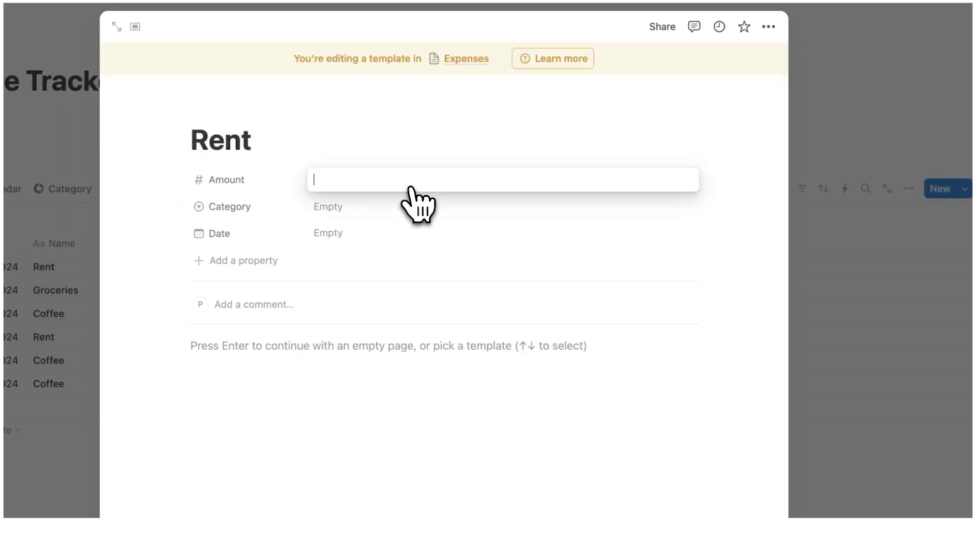
left_click(395, 209)
Set the Rent template's Category to Rent and its Date to Today.
left_click(395, 208)
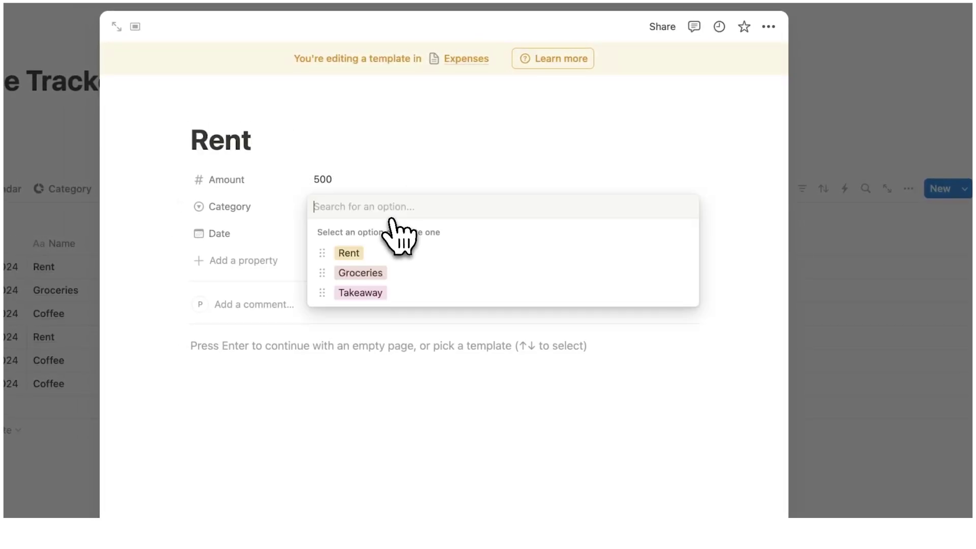
left_click(382, 253)
left_click(366, 234)
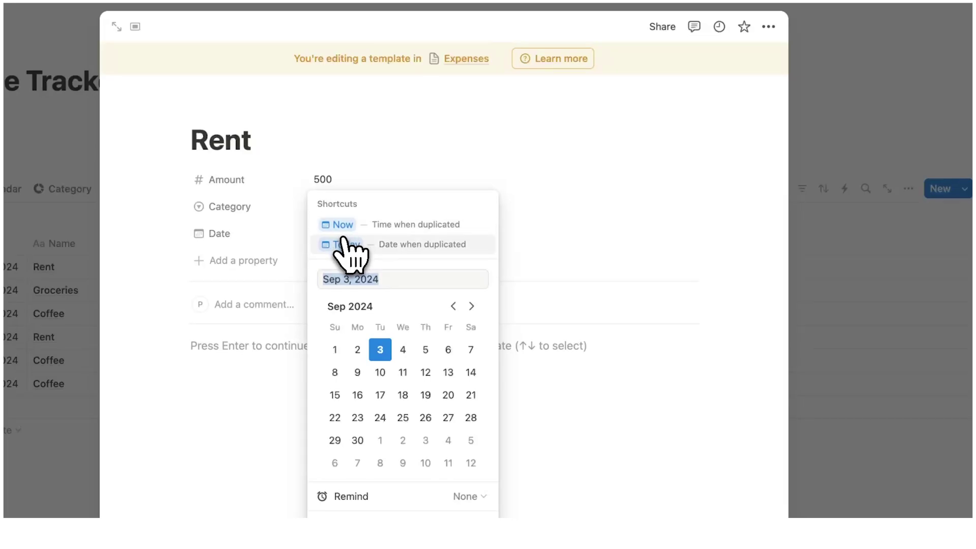
left_click(345, 246)
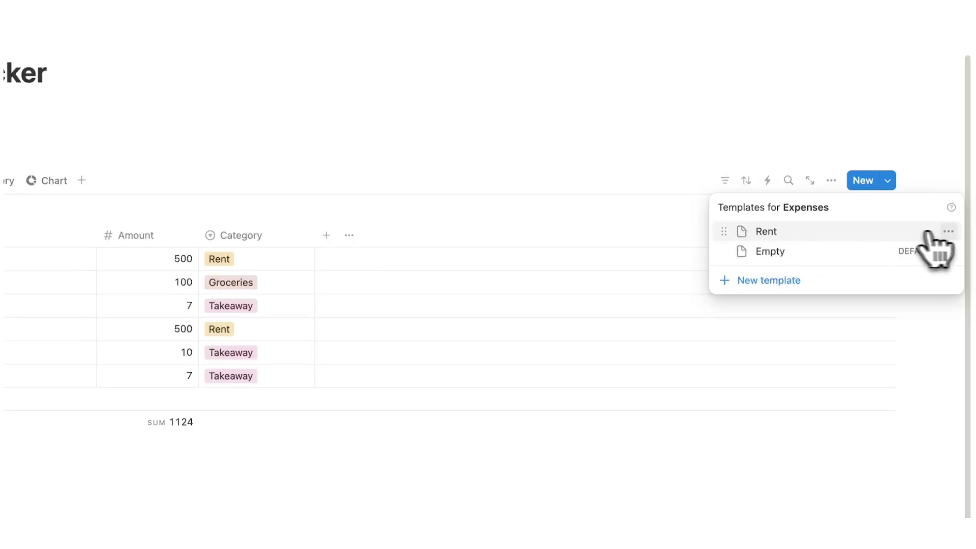
Edit the Rent template of the Expenses database and give it a house icon.
left_click(949, 231)
left_click(918, 232)
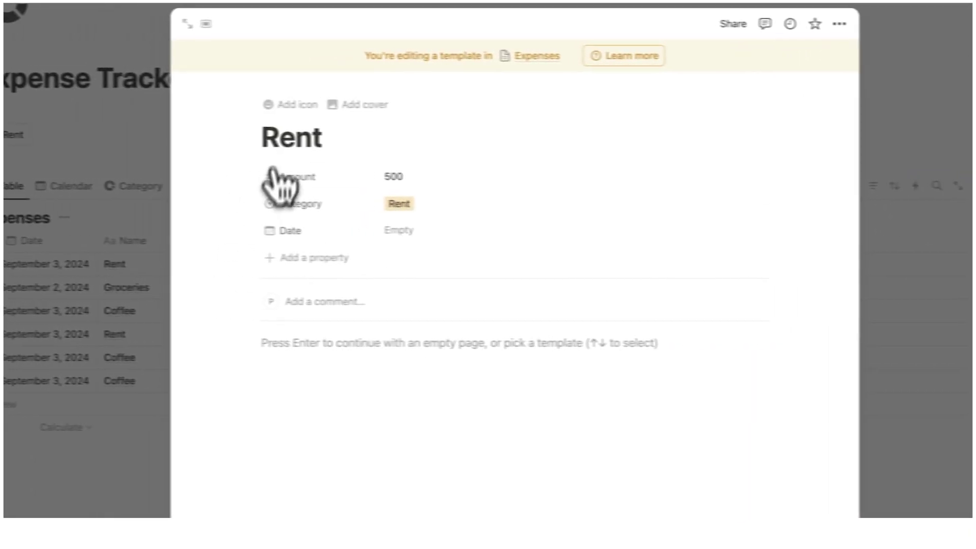
left_click(307, 122)
left_click(245, 214)
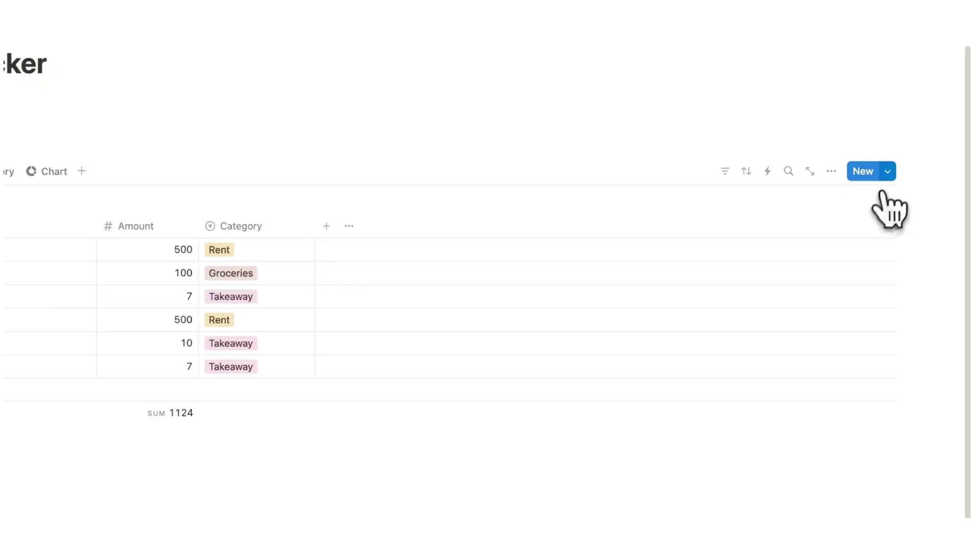
Examine the Rent template's repeat options, including the weekly schedule settings, and leave them without saving.
left_click(887, 173)
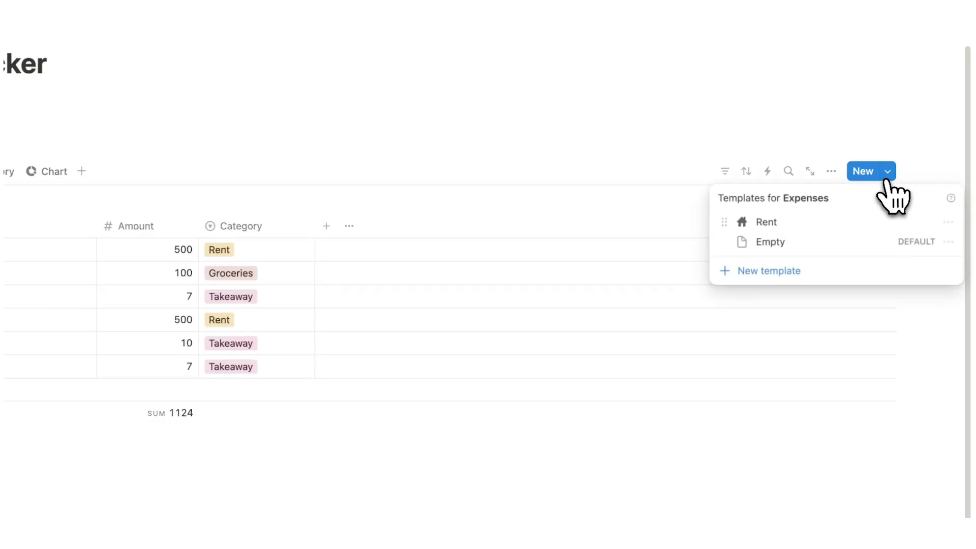
left_click(948, 222)
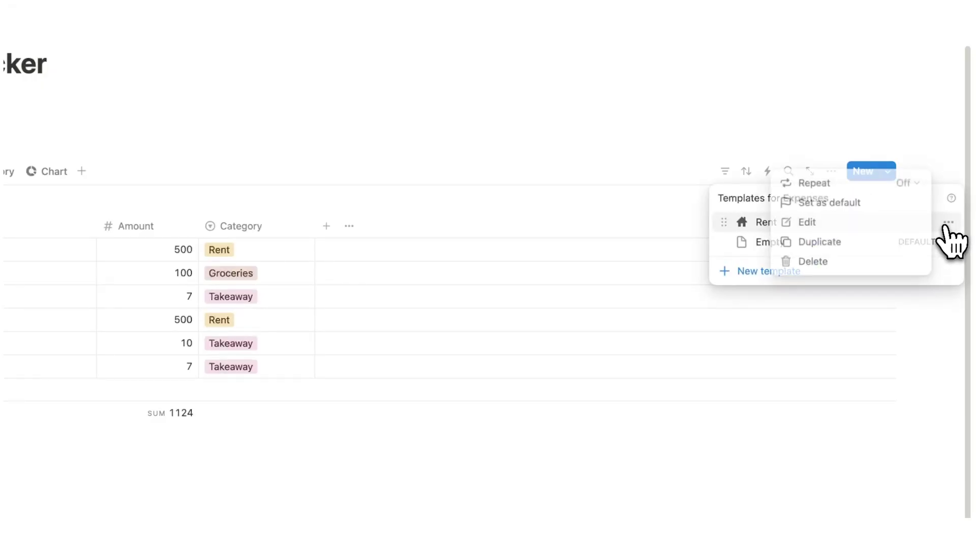
left_click(903, 183)
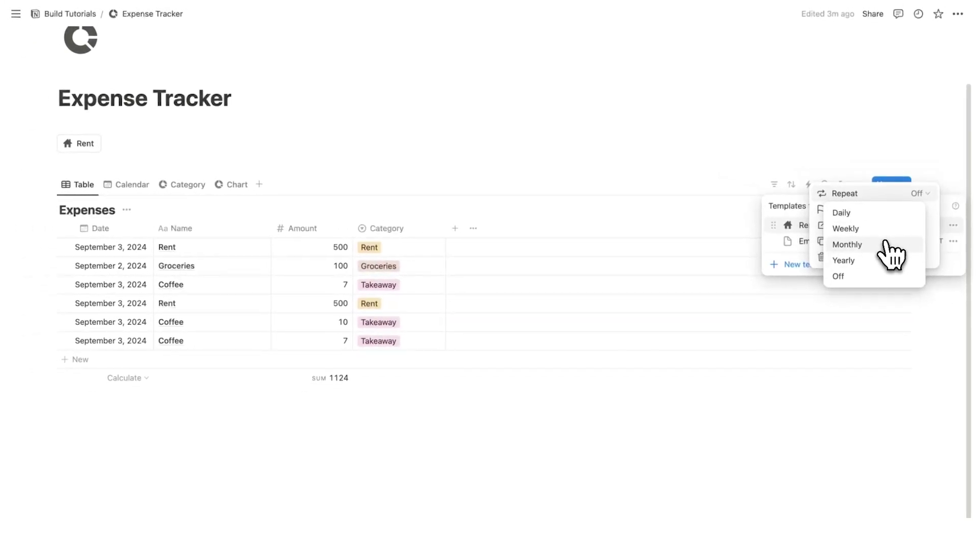
left_click(886, 228)
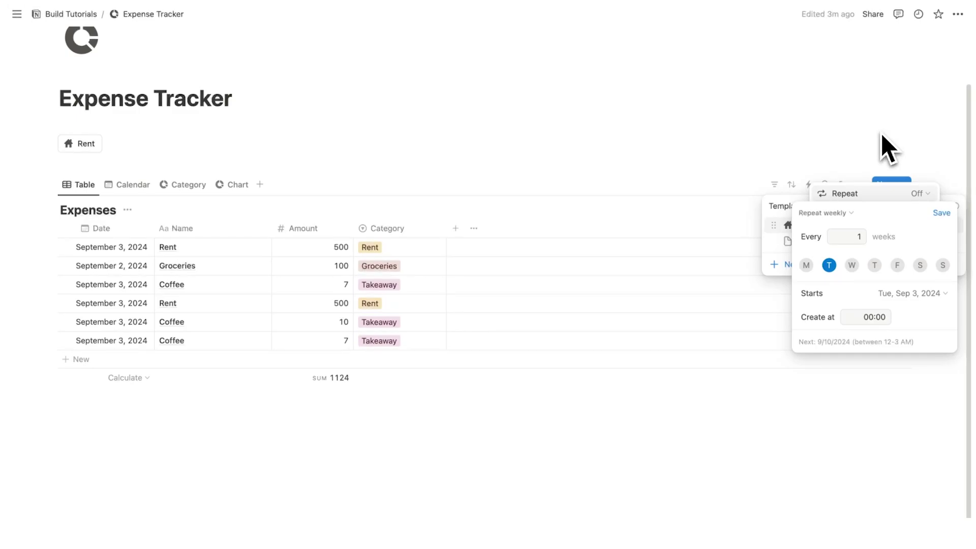
key("Escape")
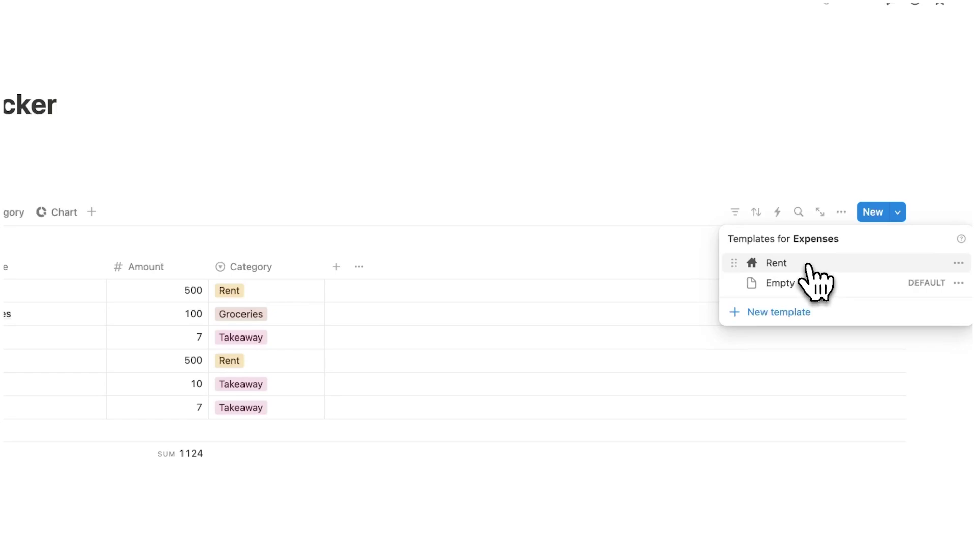
left_click(555, 130)
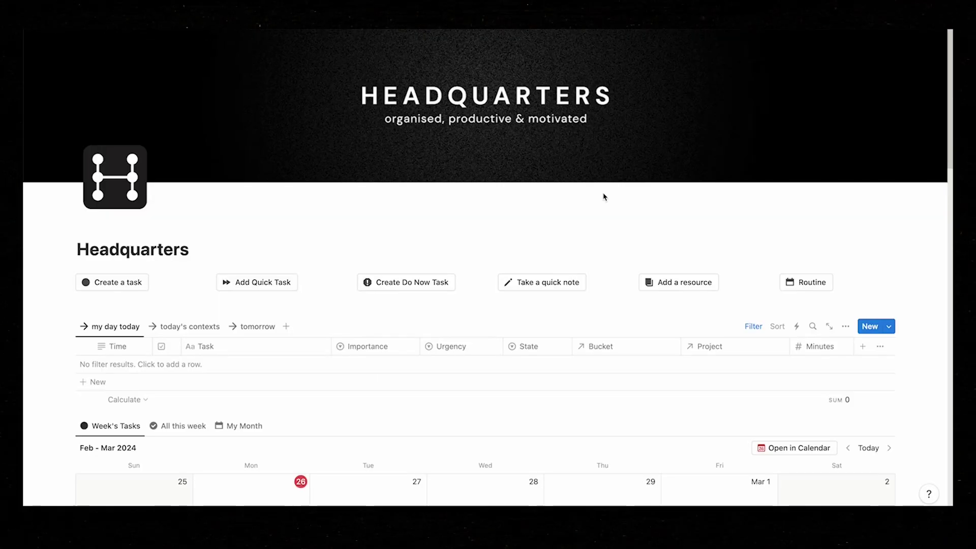
On the Headquarters page, create a quick note titled Quick Note and link it to the Job life bucket.
scroll(602, 196, "down", 8)
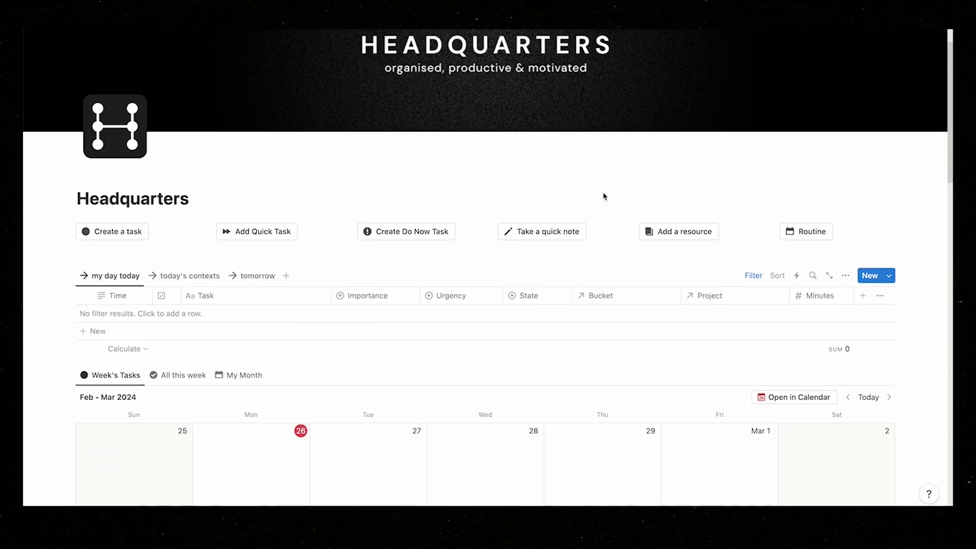
scroll(605, 196, "up", 10)
left_click(534, 165)
type("Qui")
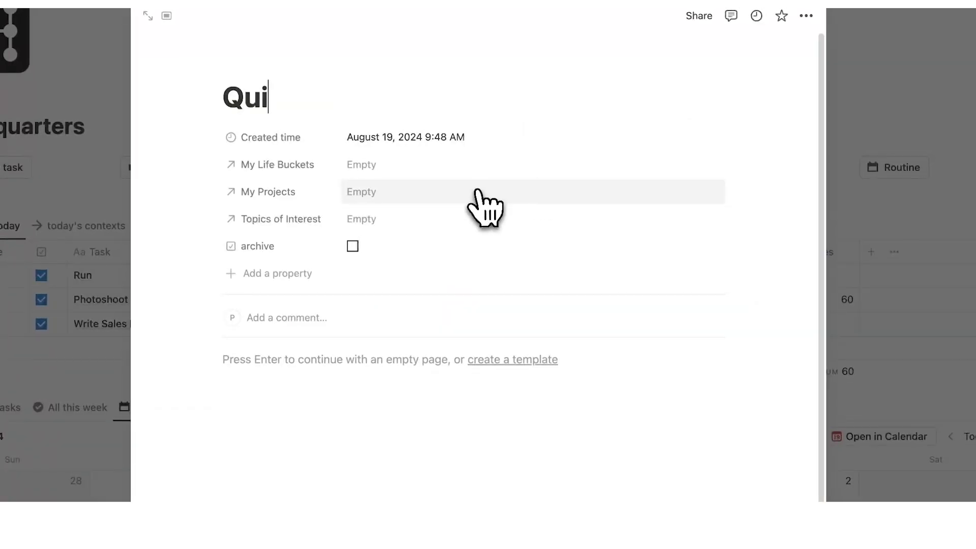
type("ck Note")
left_click(447, 165)
left_click(473, 284)
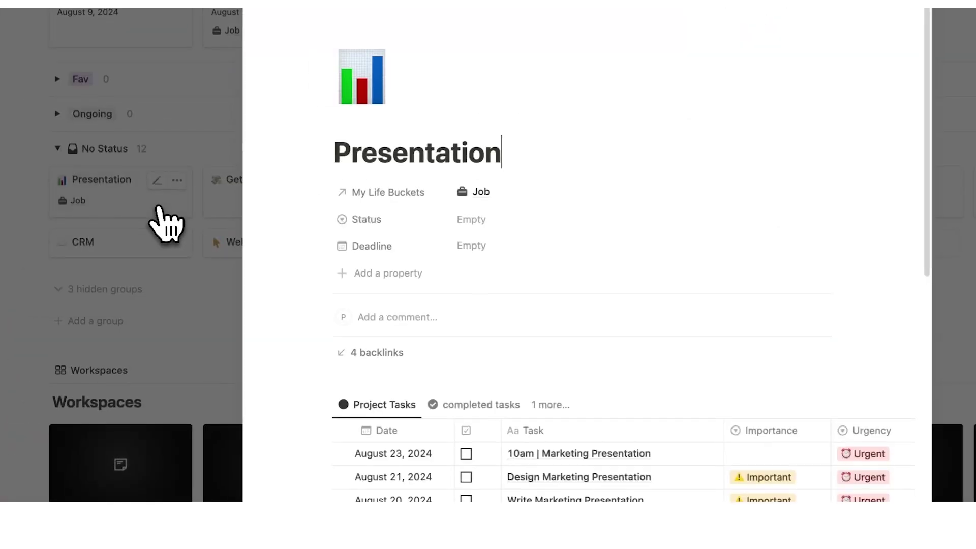
Look through the Presentation project page down to its Notes section.
scroll(453, 196, "down", 6)
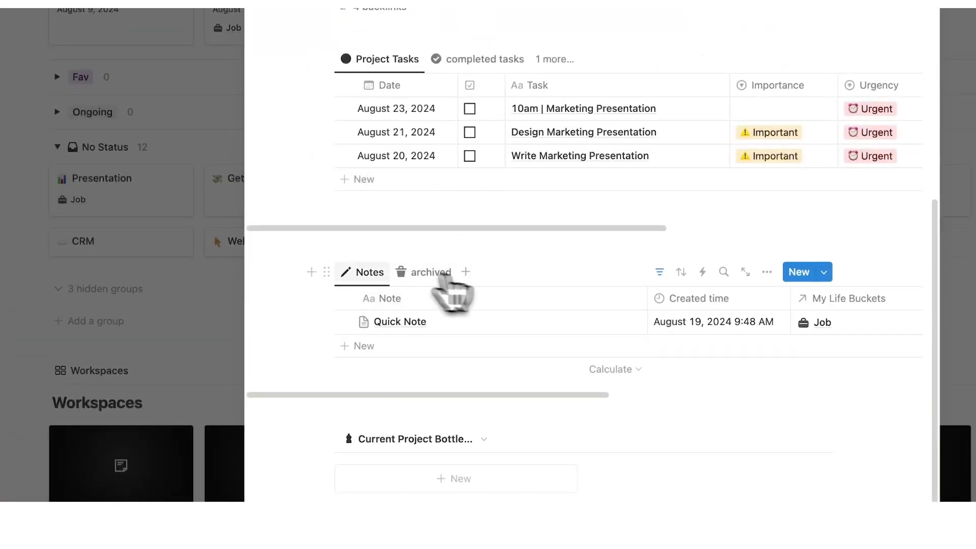